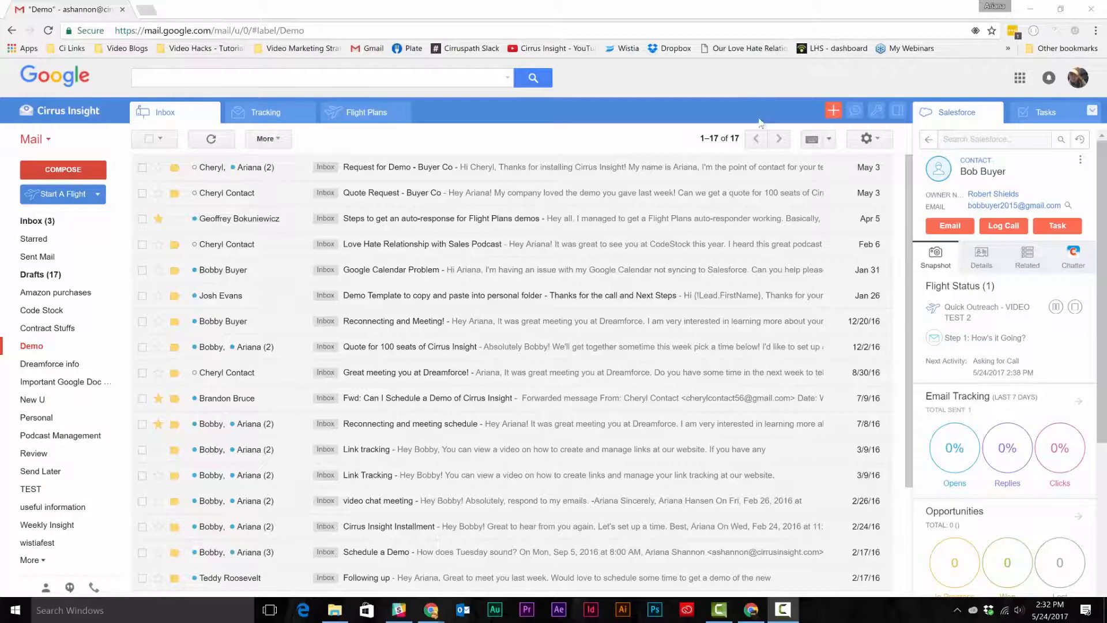
Open the management list of Flight Plans and start a new flight plan
click(783, 609)
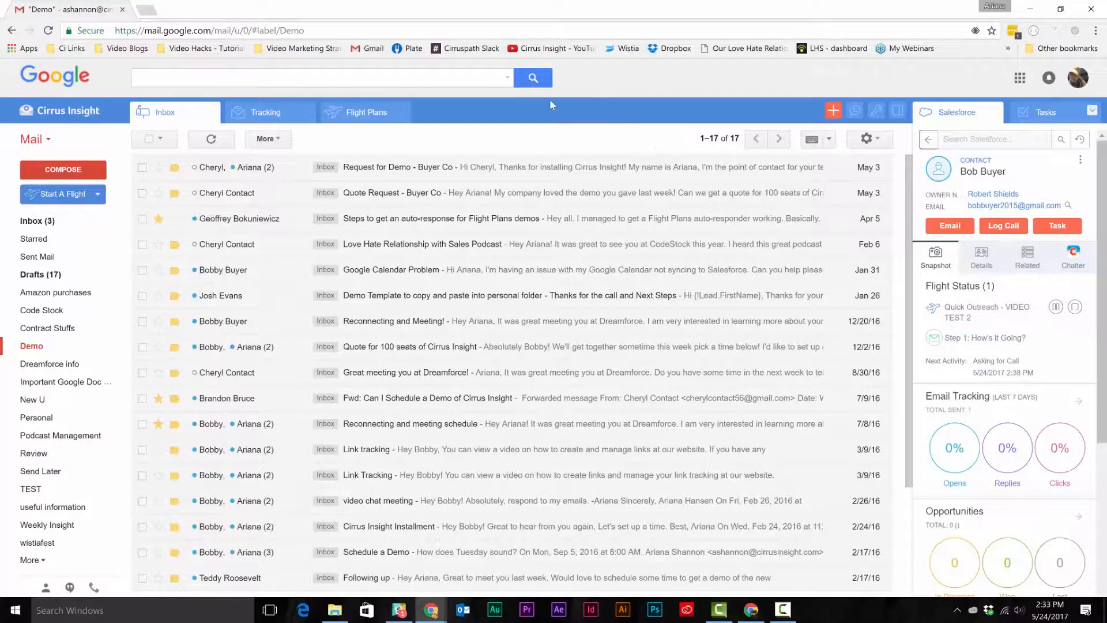
click(401, 115)
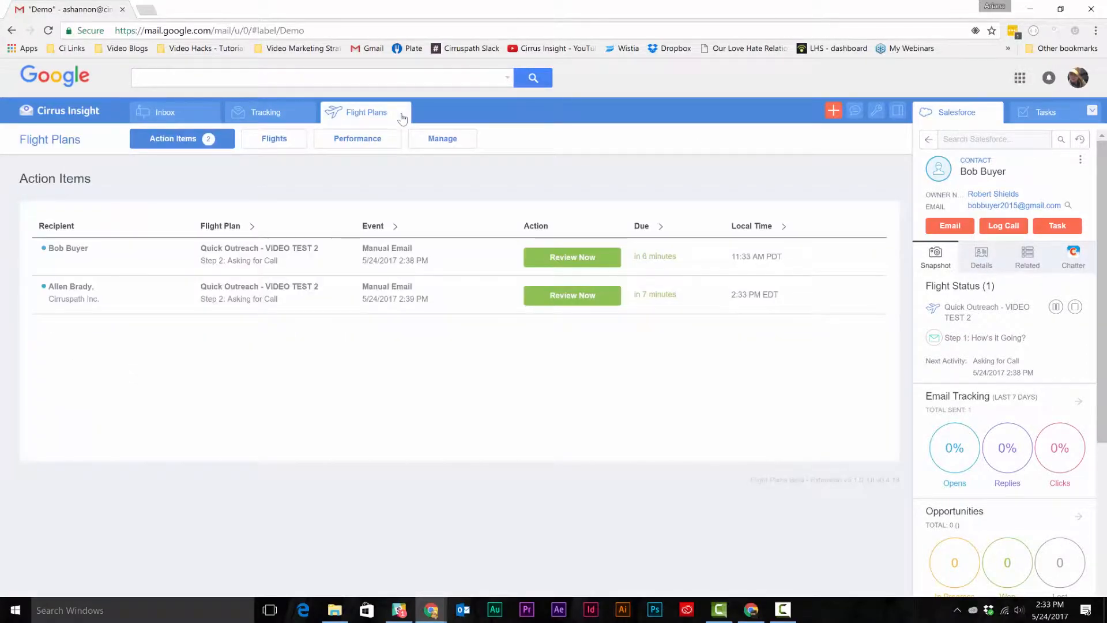
click(435, 138)
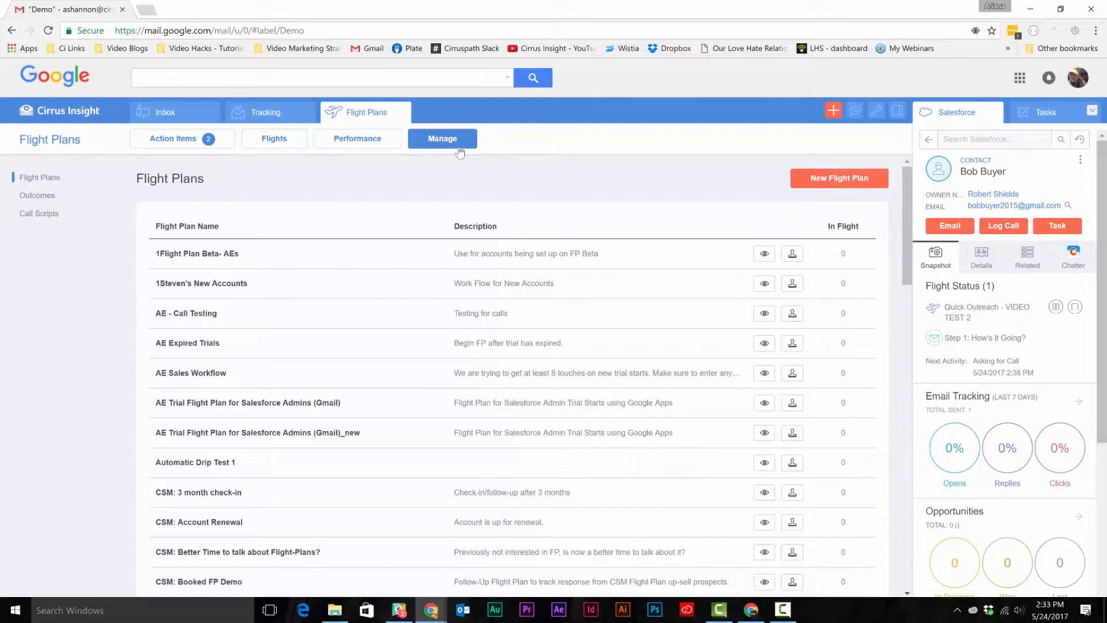
click(835, 185)
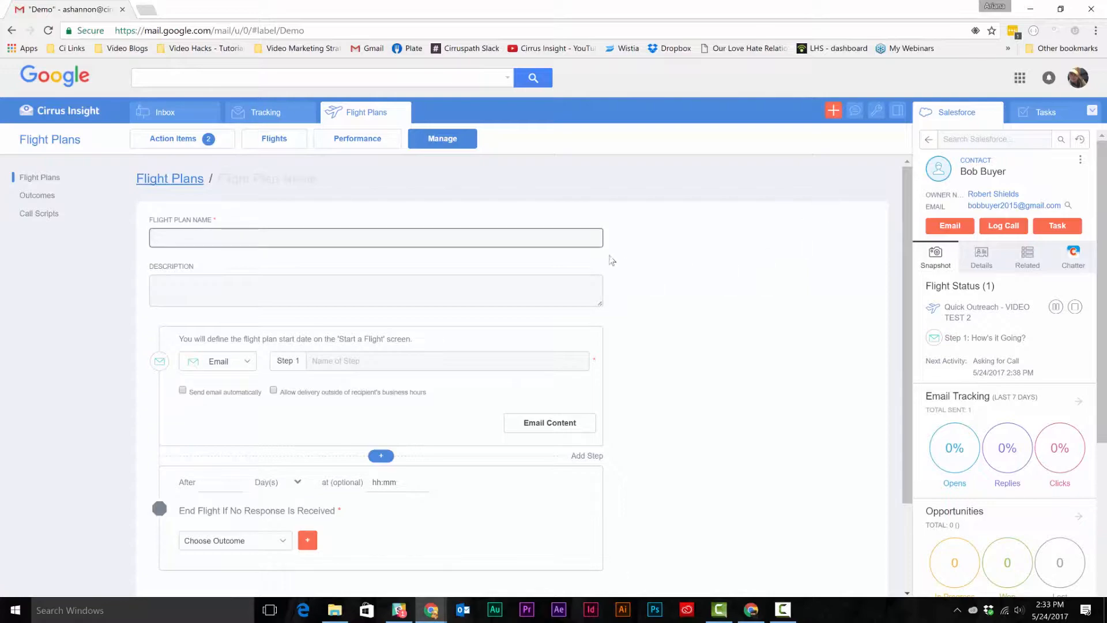
Name the flight plan "Cold Lead Response - TEST" and describe it as "Flight plan designed to get a response from a cold lead."
click(572, 238)
click(657, 240)
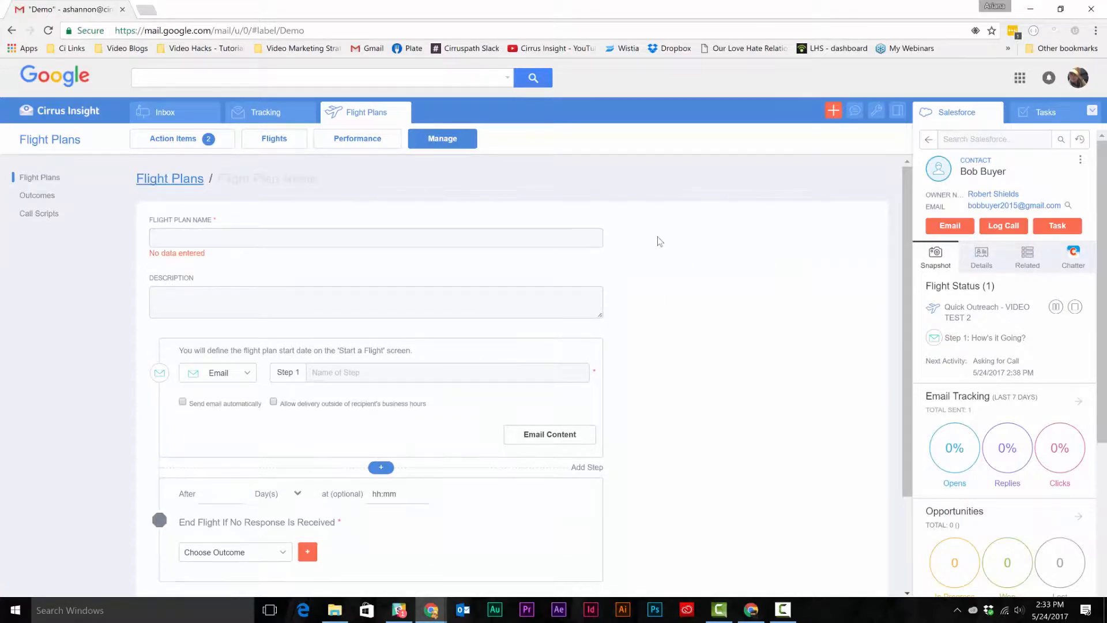
click(560, 234)
text(Cold Lead R)
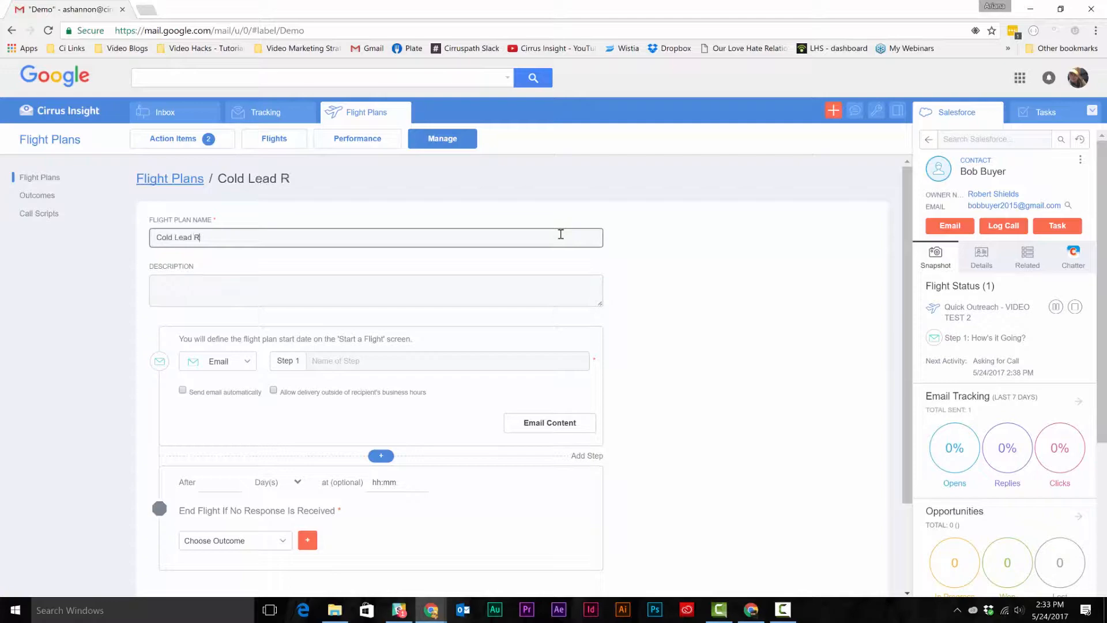
text(esponse - TEST)
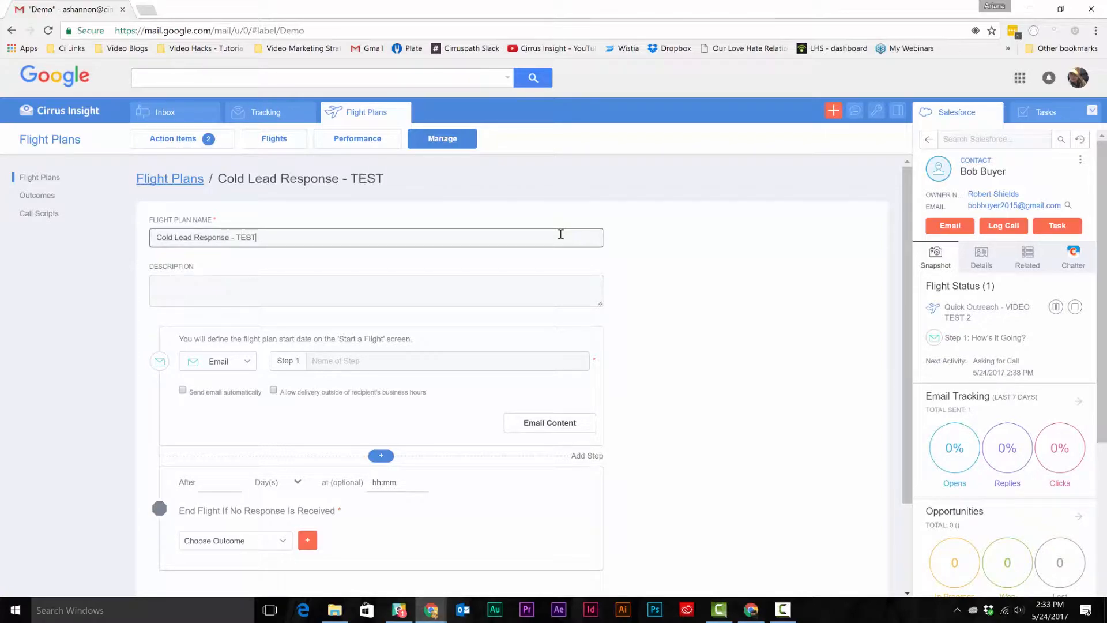
click(541, 299)
text(Flight pla)
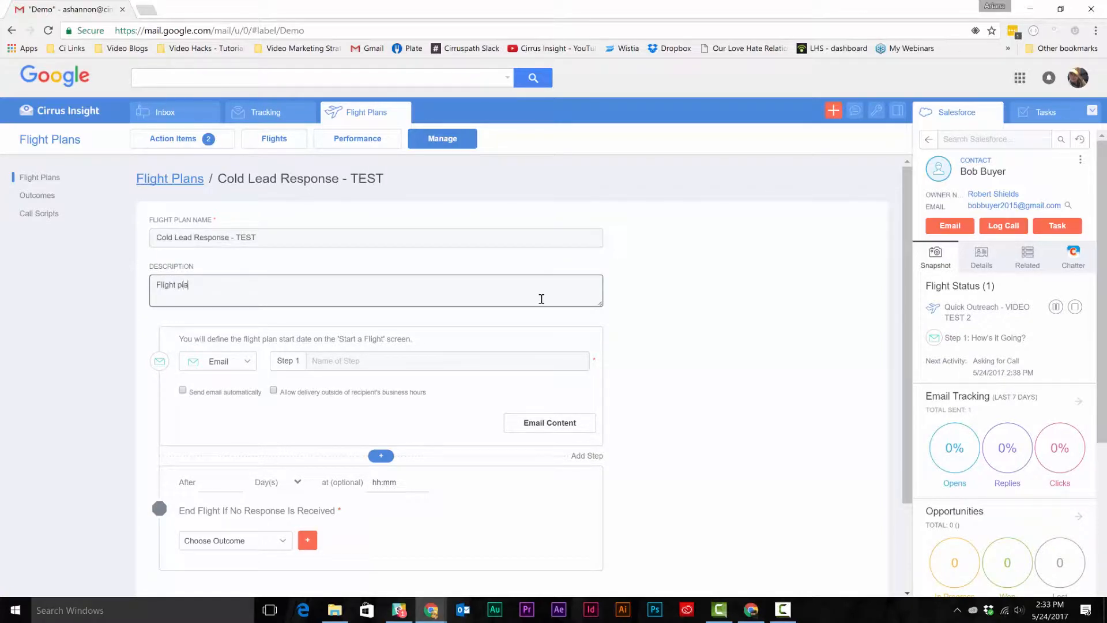
text(n designed to get a response from a cold lead.)
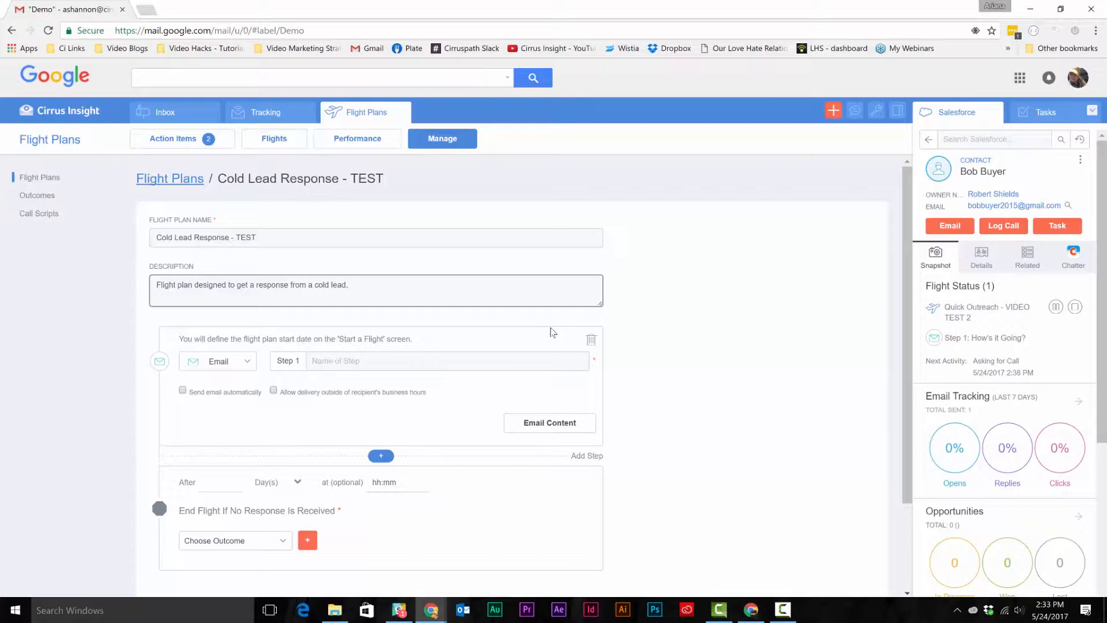
Set Step 1 as an Email step and name it "First Touch"
click(252, 360)
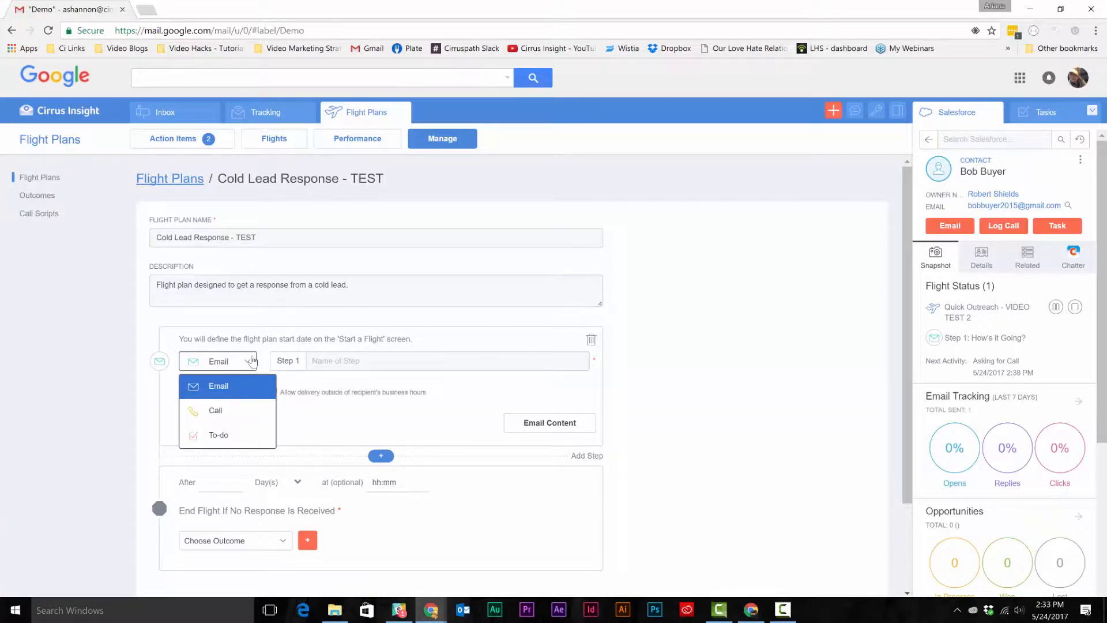
click(250, 387)
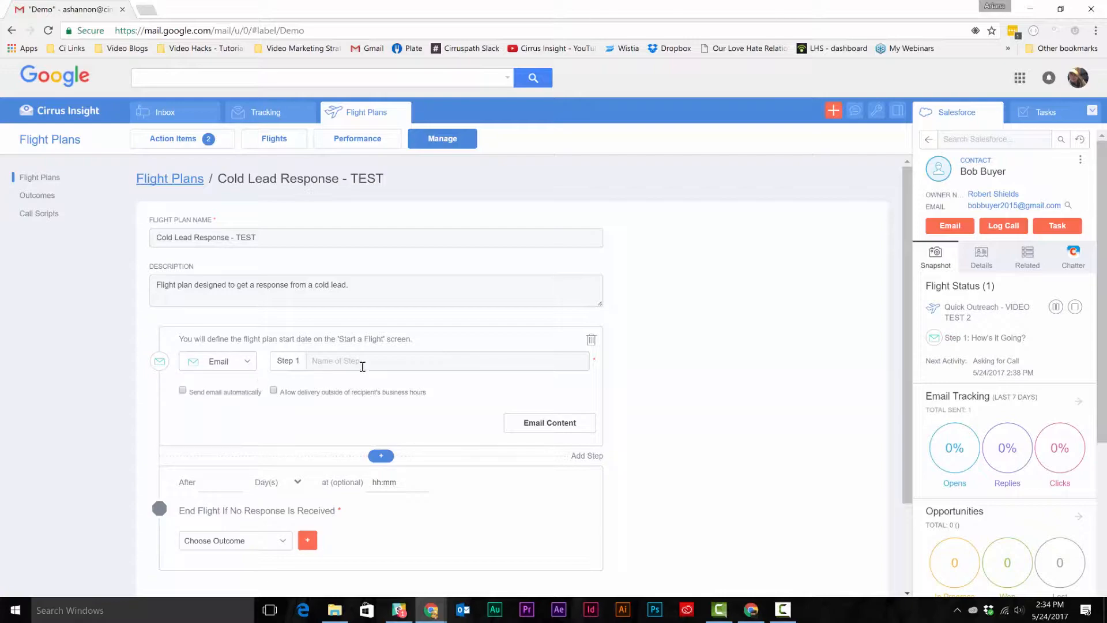
click(364, 363)
text(First Touch)
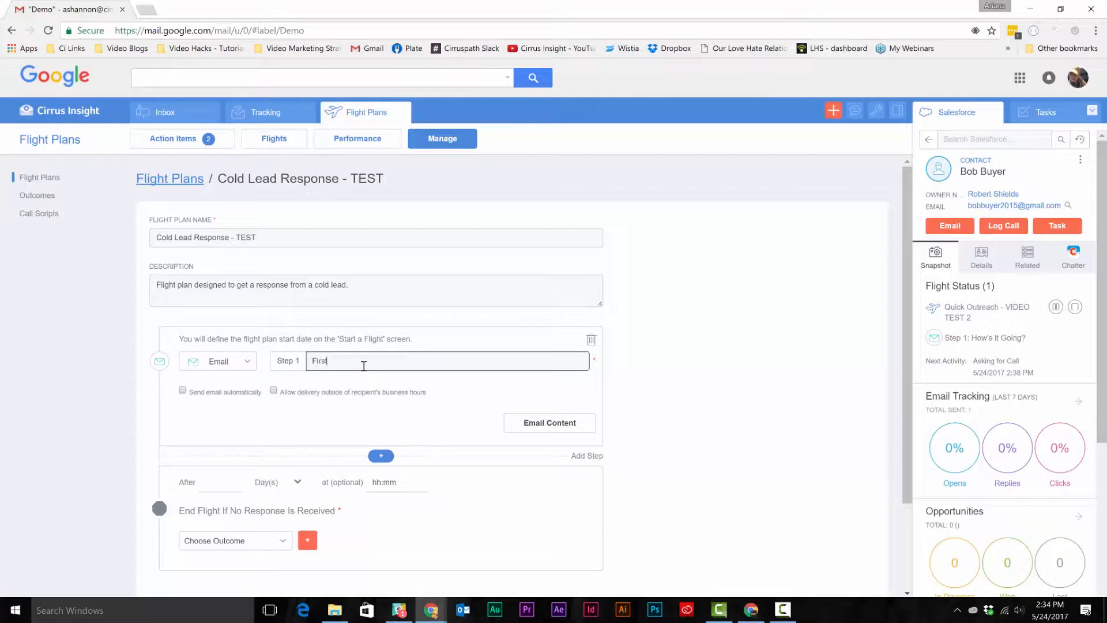
click(508, 381)
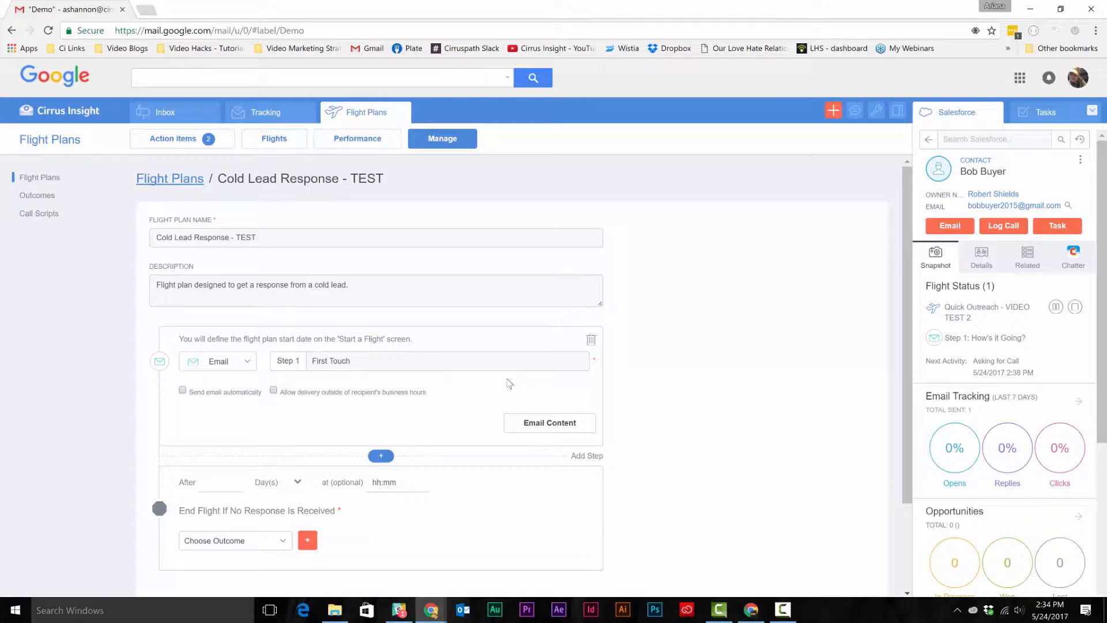
Fill the First Touch email content with the "Flight Plans Beta" template from Alex Folder
click(575, 427)
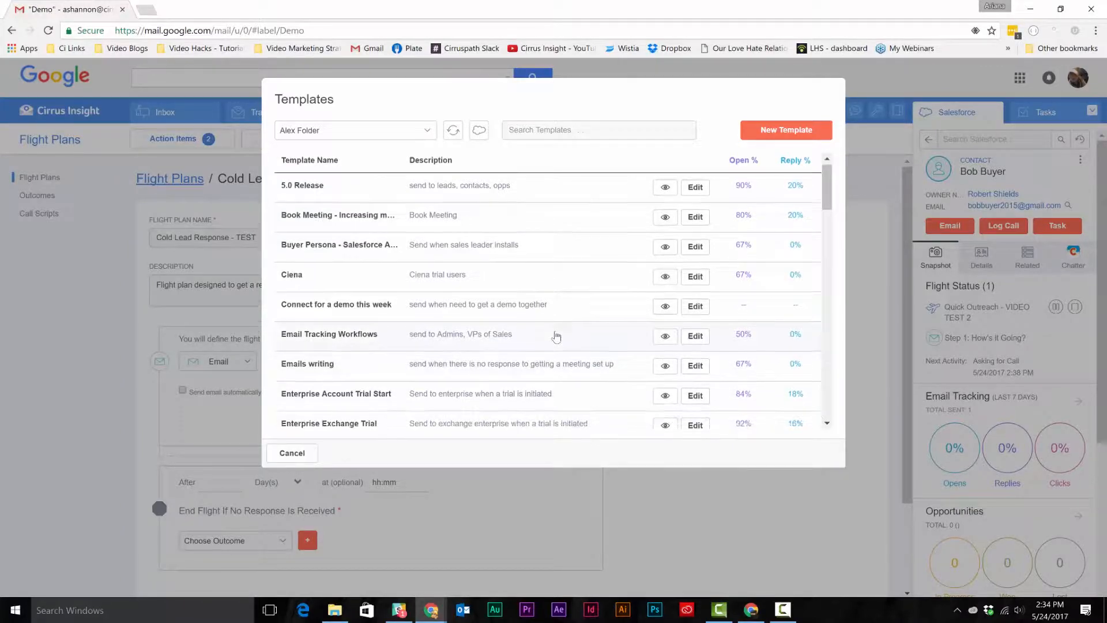
scroll(556, 336, down, 3)
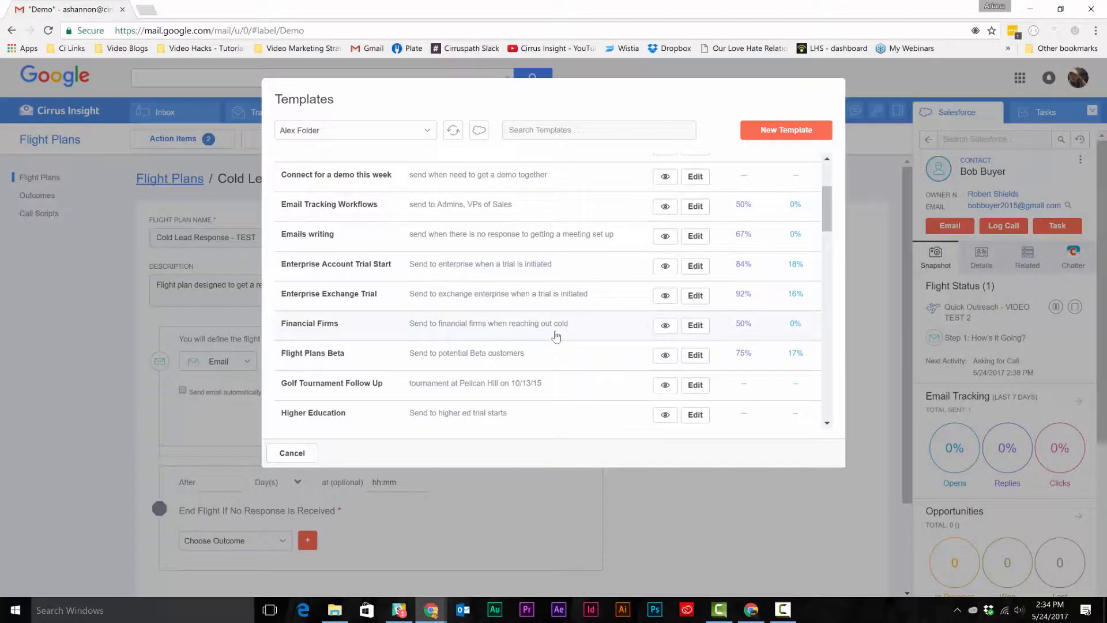
scroll(555, 337, down, 1)
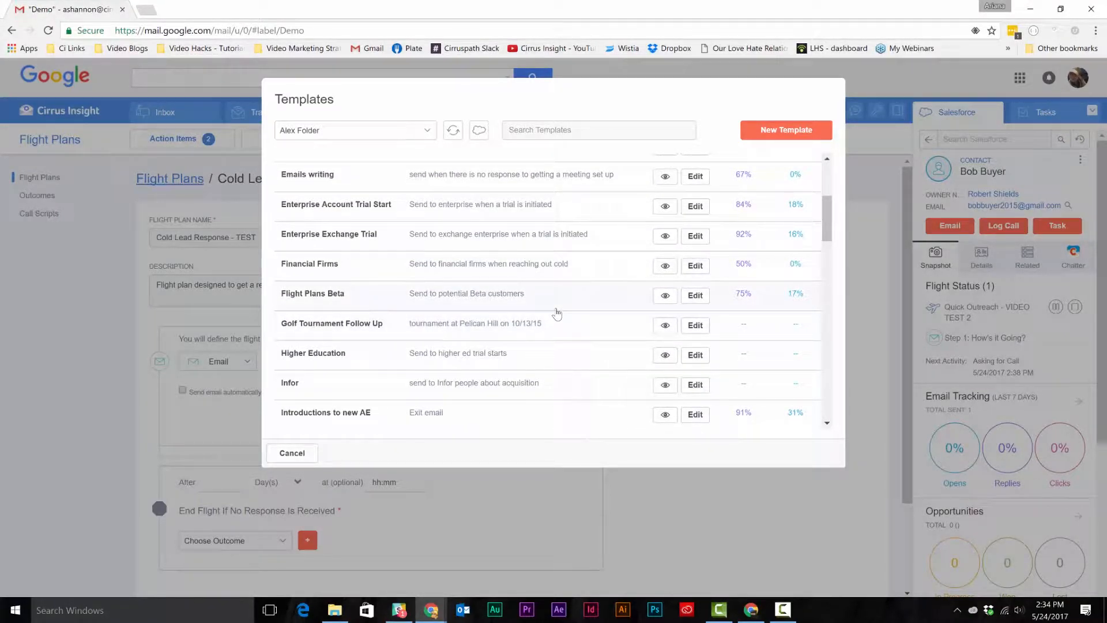
click(557, 313)
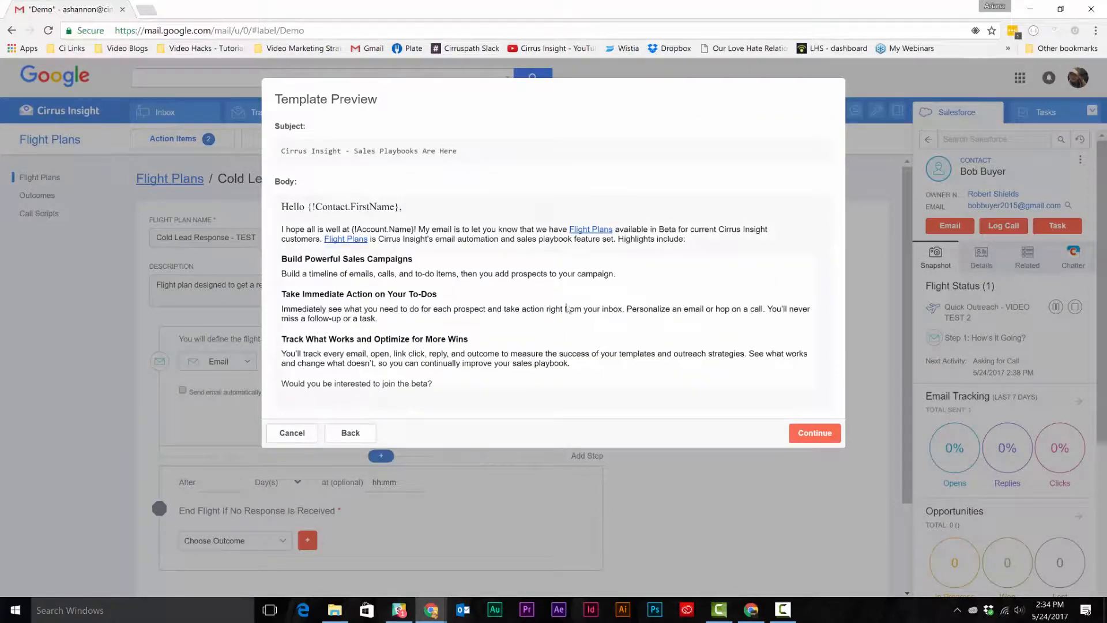
click(813, 436)
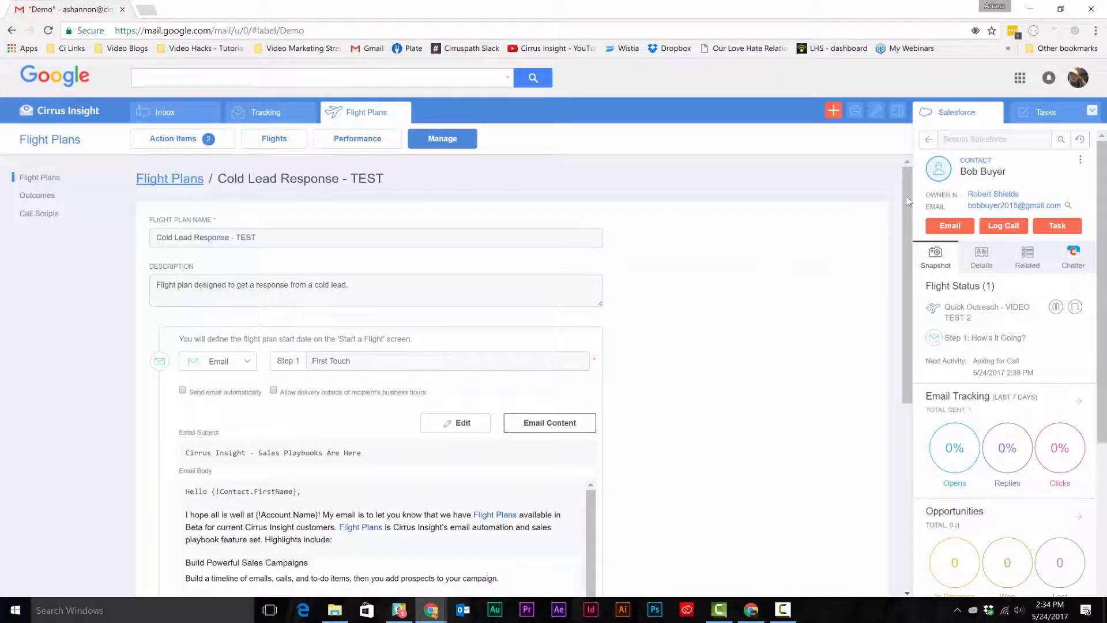
Add a second step below the email, make it a Call and name it "Phone outreach"
drag(907, 201, 901, 373)
scroll(405, 369, down, 2)
click(383, 353)
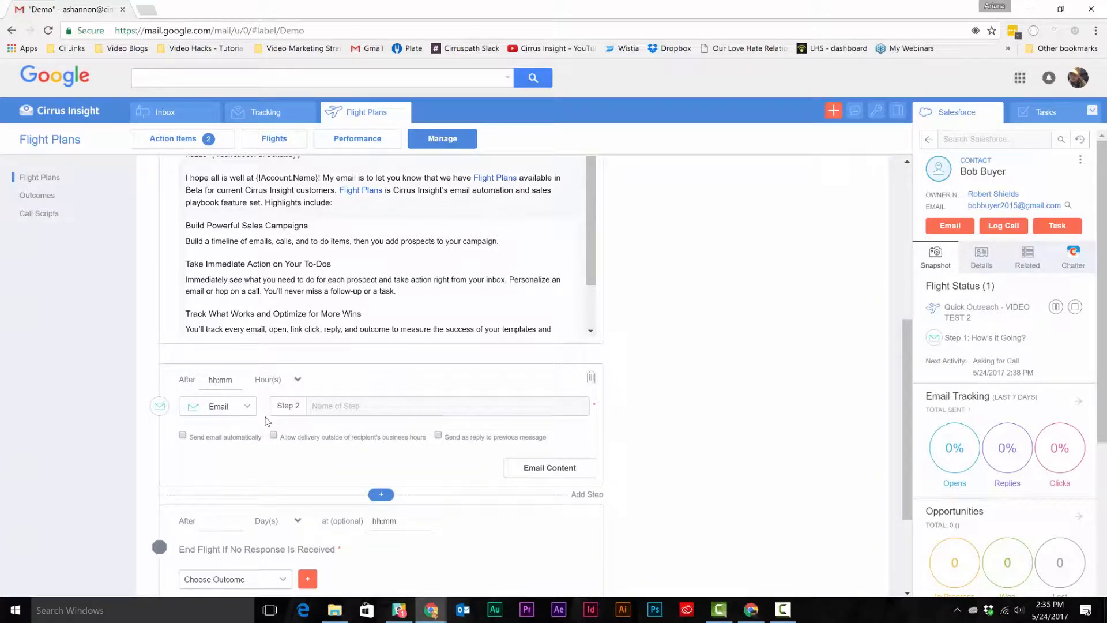
click(249, 406)
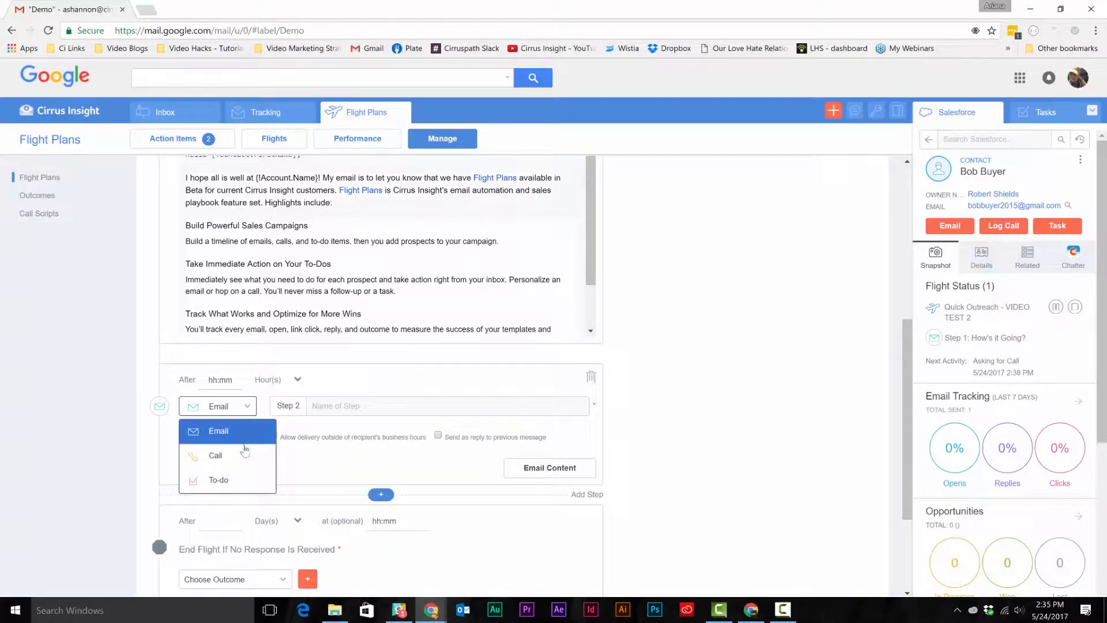
click(244, 457)
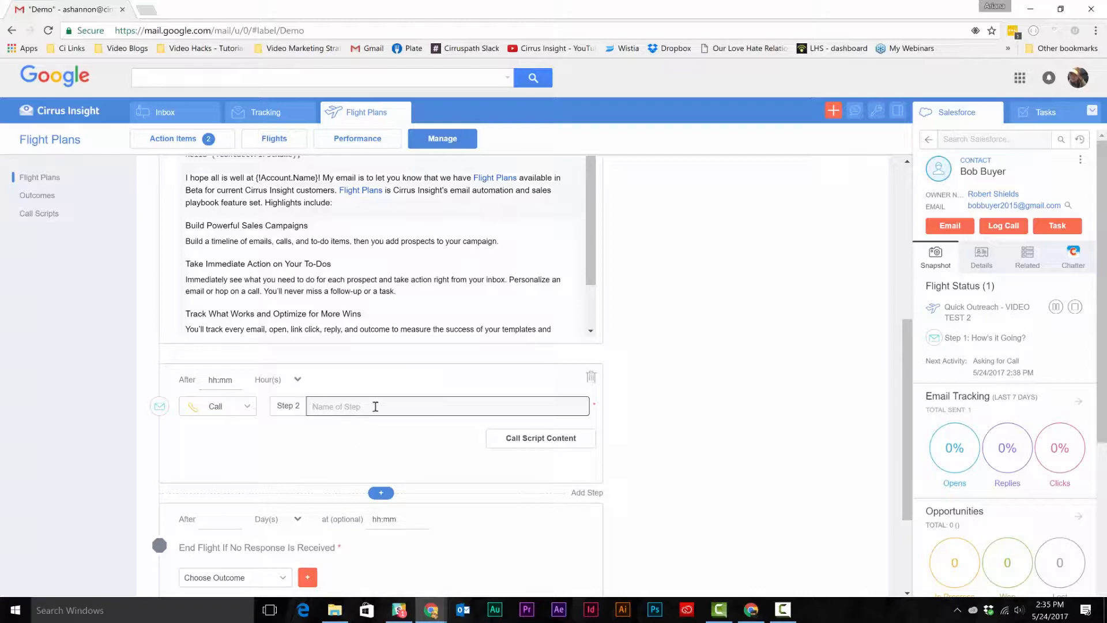
text(Phone outreach)
click(407, 381)
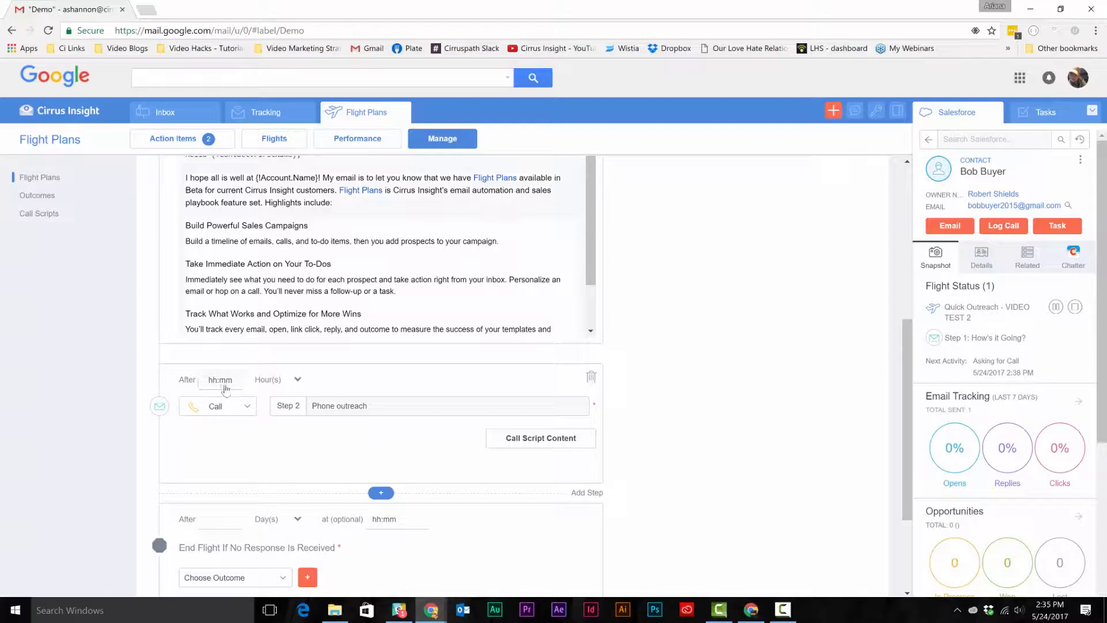
Schedule the Phone outreach step 1 day after the previous step
click(270, 381)
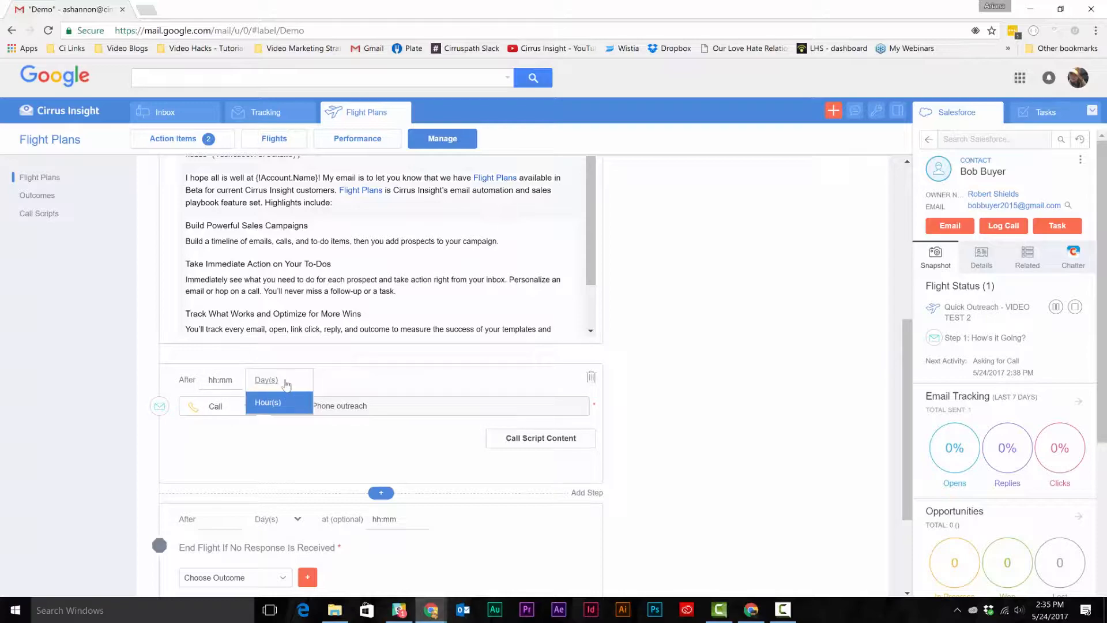
click(285, 381)
click(228, 386)
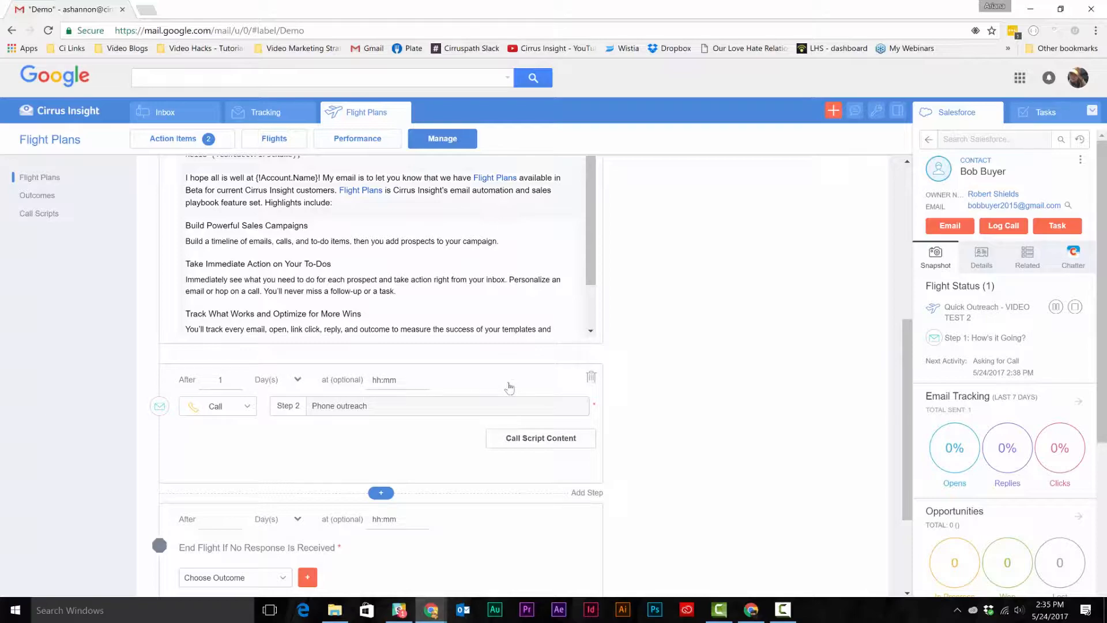
Attach the "Beta touch point" call script to the Phone outreach step
click(565, 445)
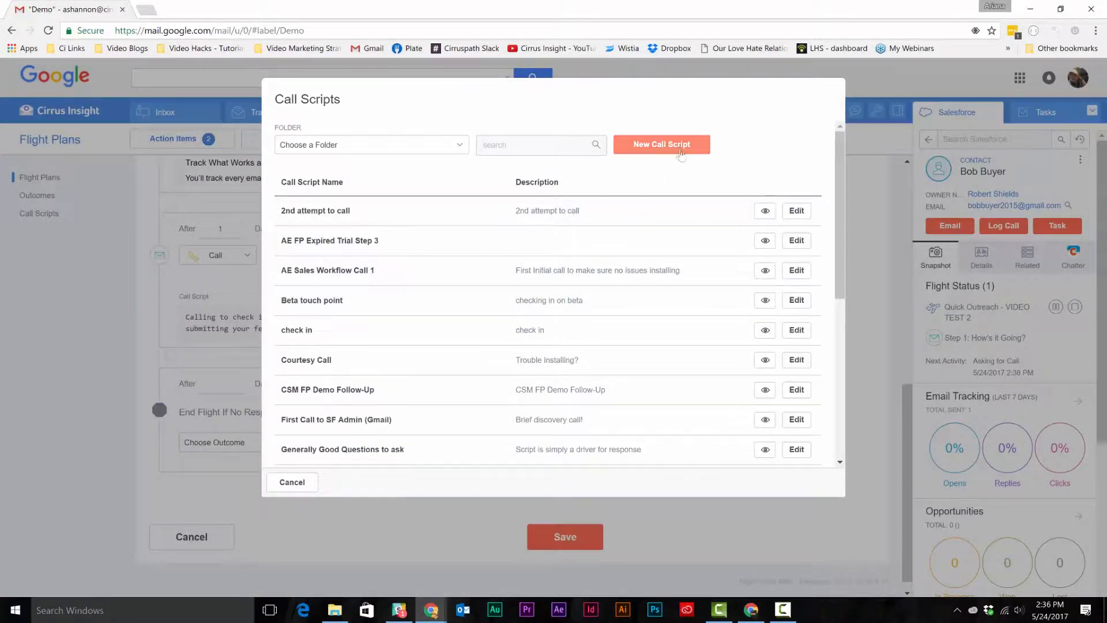
click(673, 306)
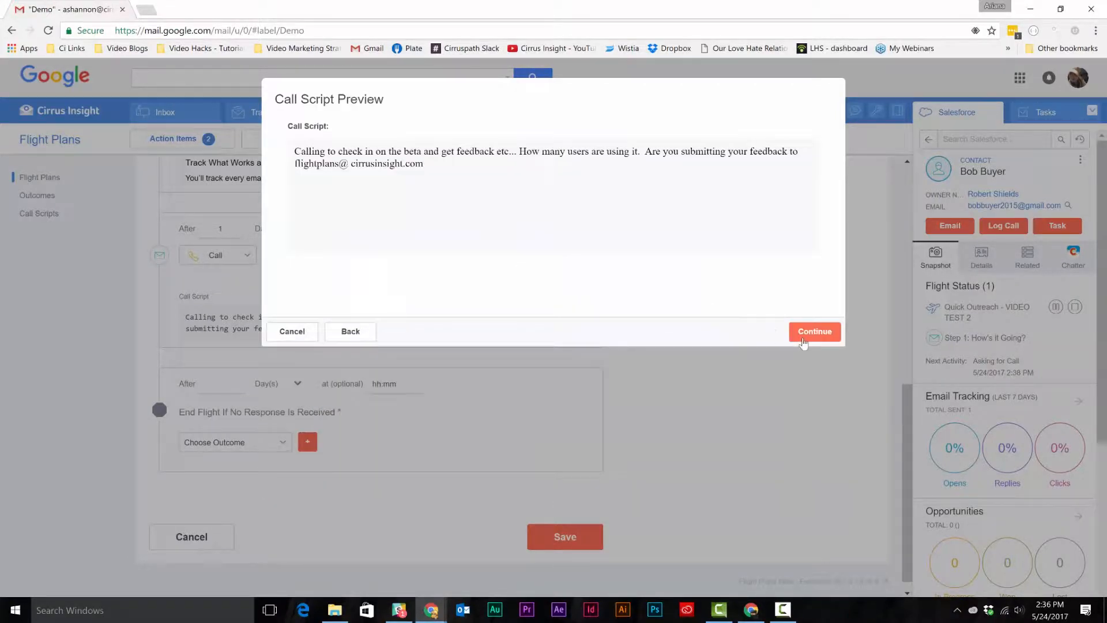
click(813, 331)
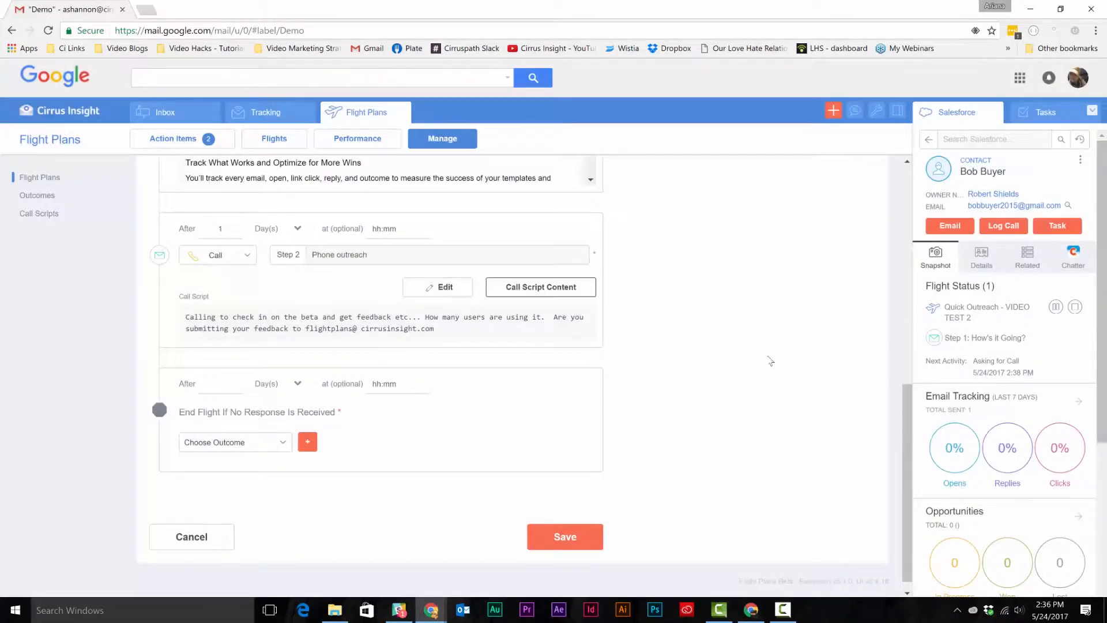
Add a third step after the call, make it a To-do and name it "Friend them on Facebook"
mouse_move(377, 358)
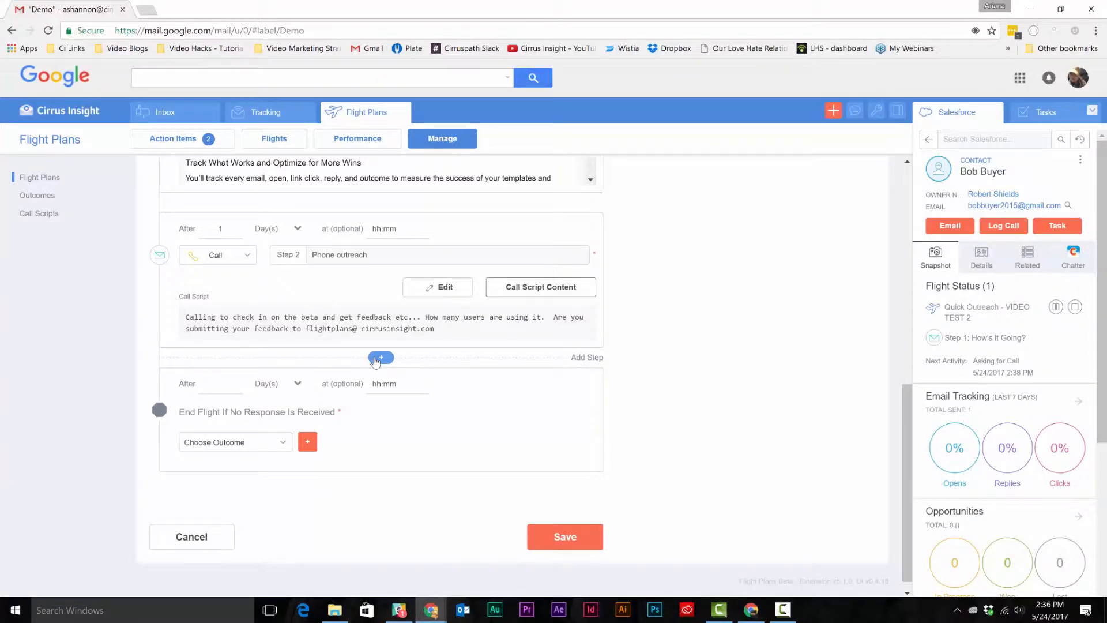
click(378, 357)
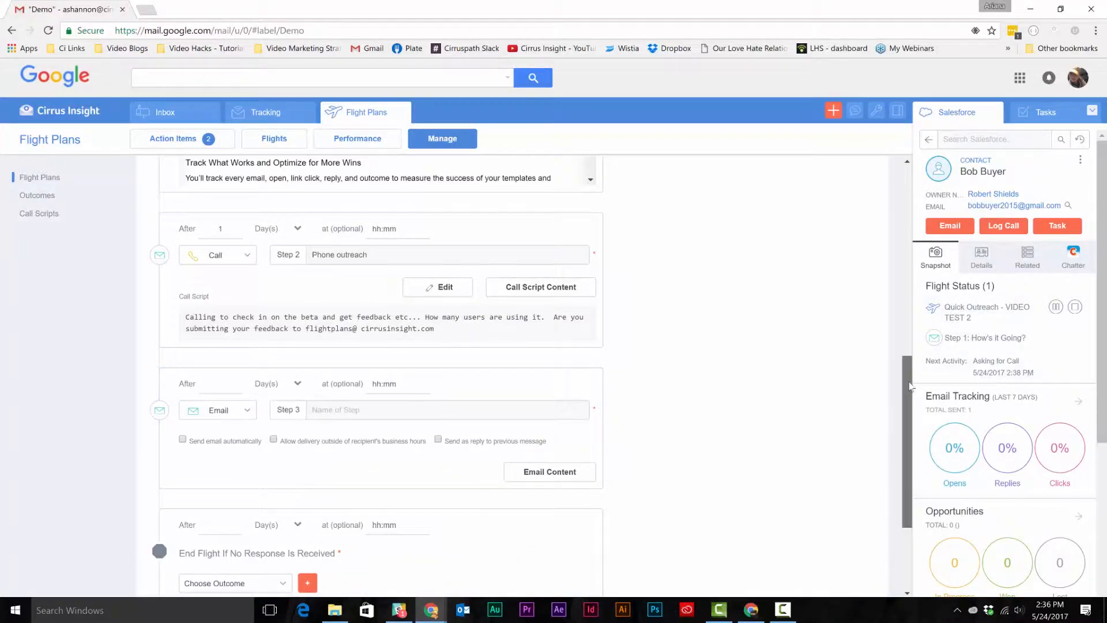
drag(908, 368, 905, 428)
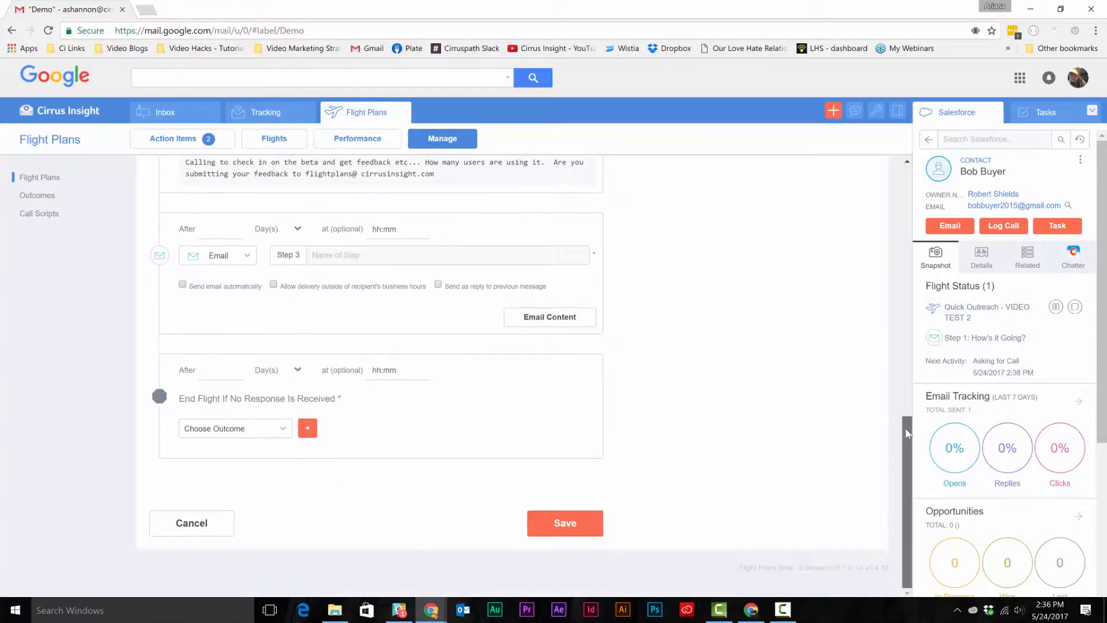
click(251, 260)
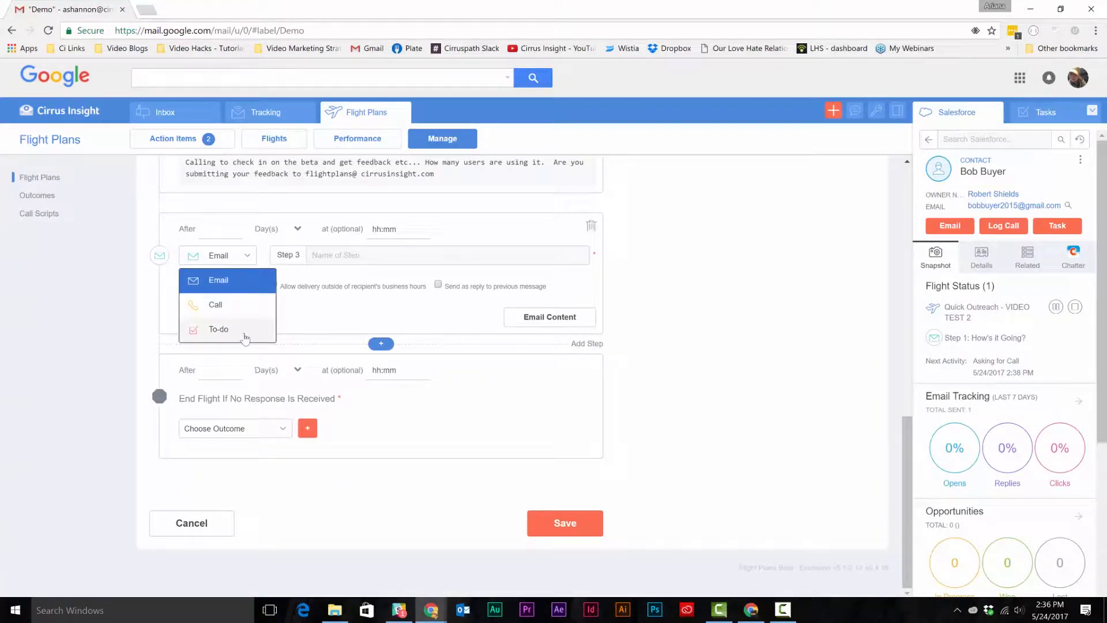
click(246, 325)
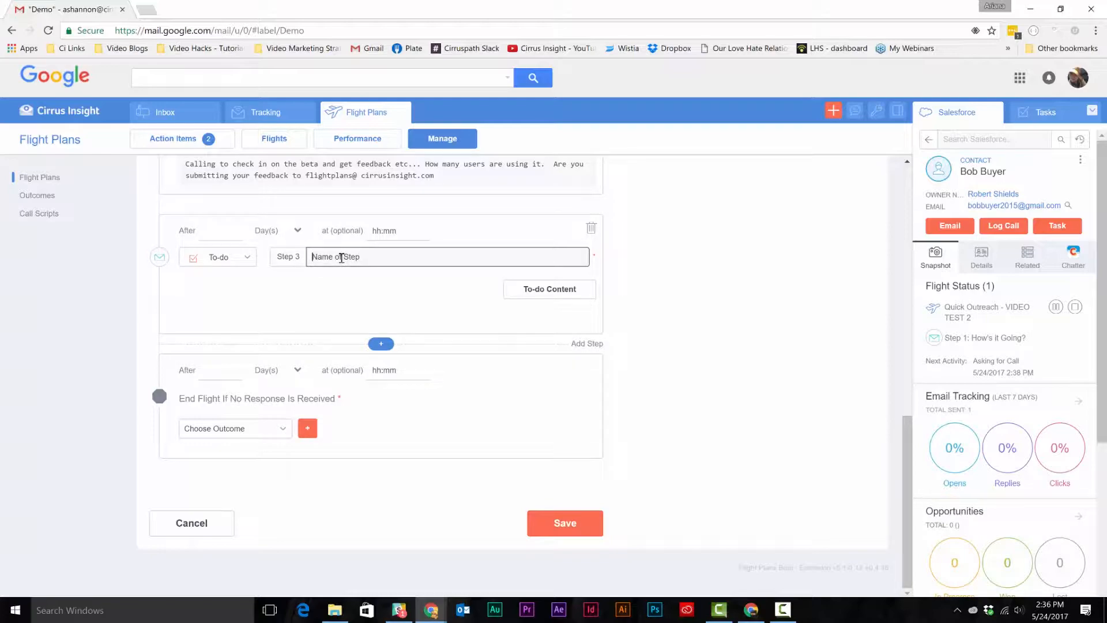
text(Fi)
text(rend them o)
text(n Facebo)
text(ok)
Add the instructions "Add additional instructions here for your reps." to the Friend them on Facebook to-do step
click(548, 288)
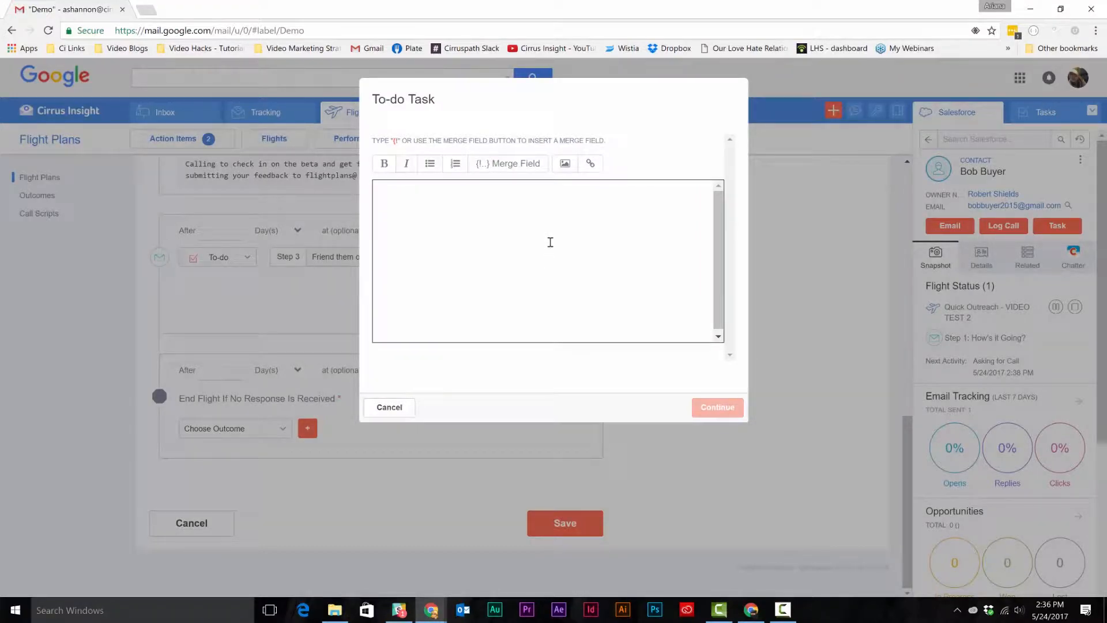
click(551, 241)
text(Add)
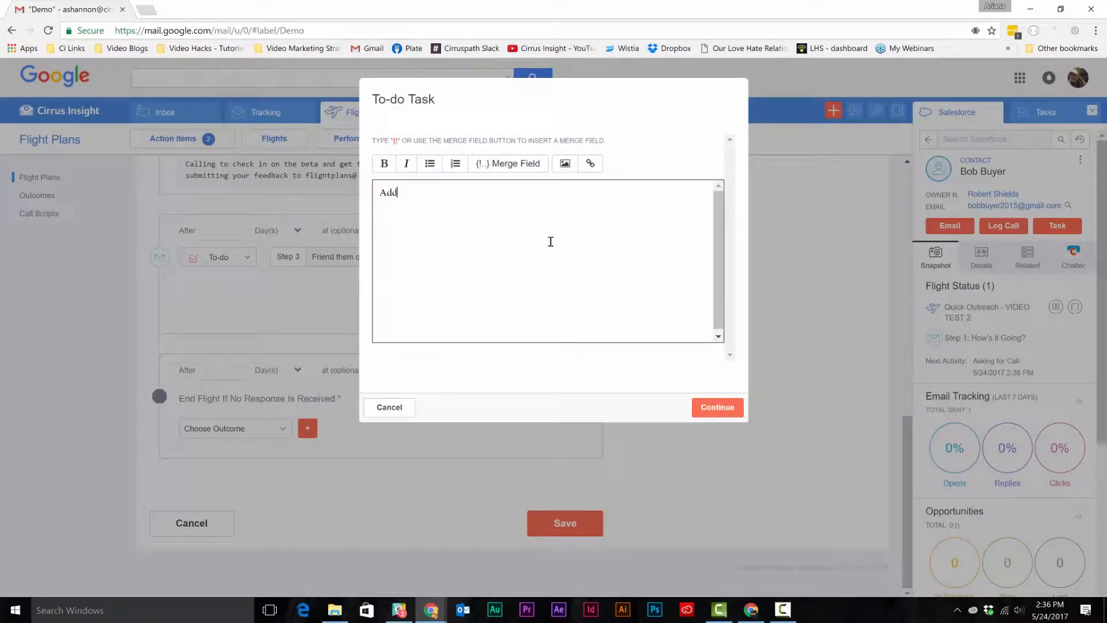
text( additional)
text( instructions here !)
text(or y)
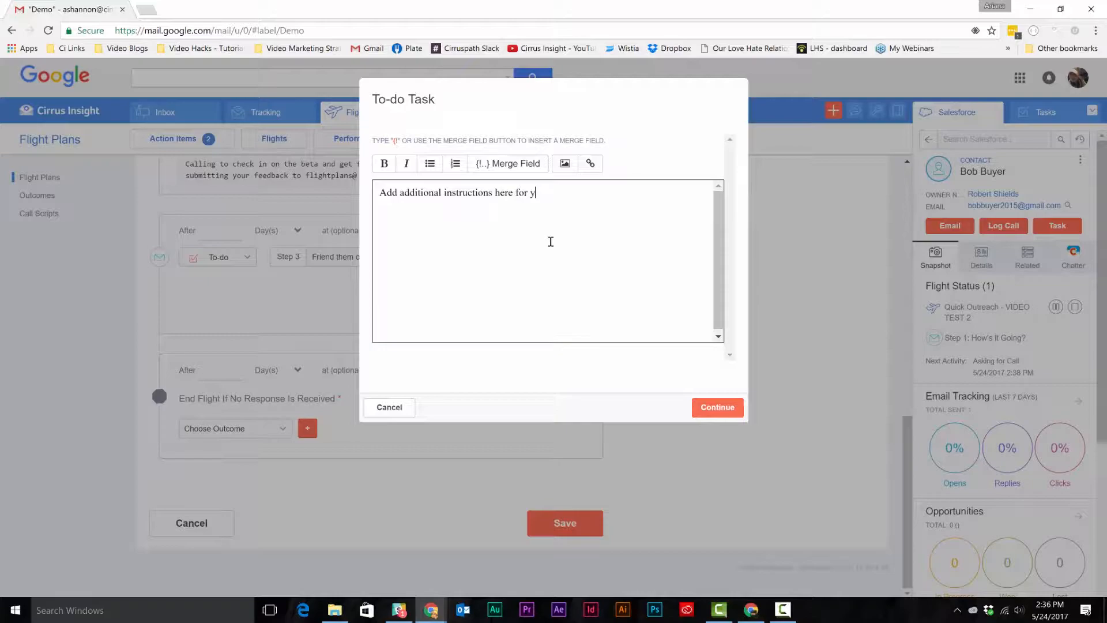
text(our reps.)
click(716, 407)
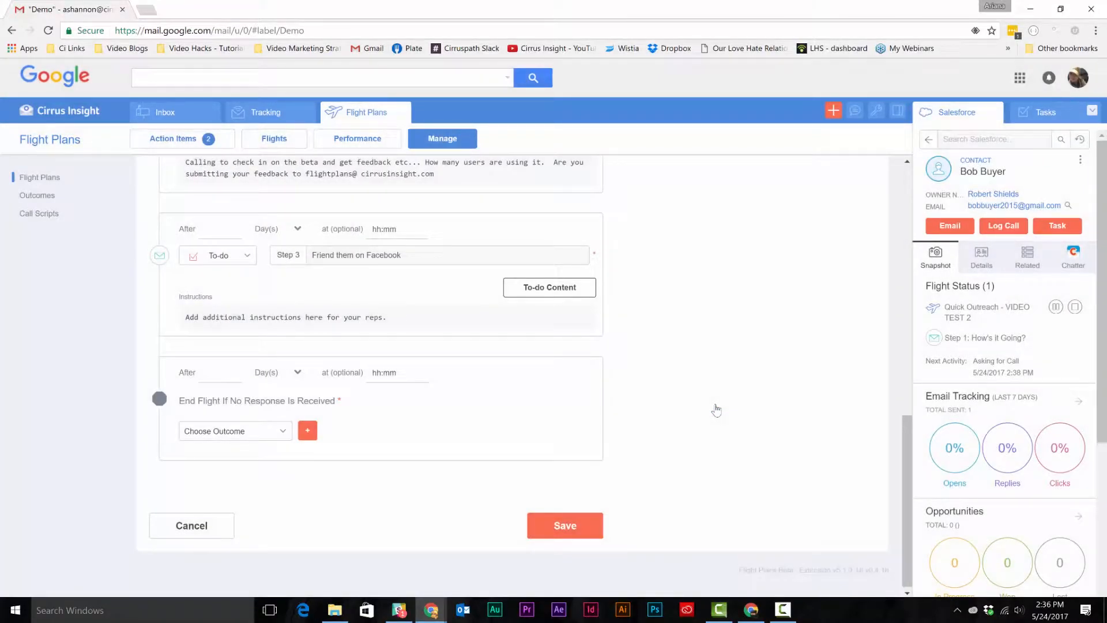
Schedule the Friend them on Facebook step after 1 day and the end of the flight after 2 days
click(223, 236)
text(1)
click(230, 374)
text(2)
Set the no-response outcome to "No contact during flight" and save the flight plan
click(269, 435)
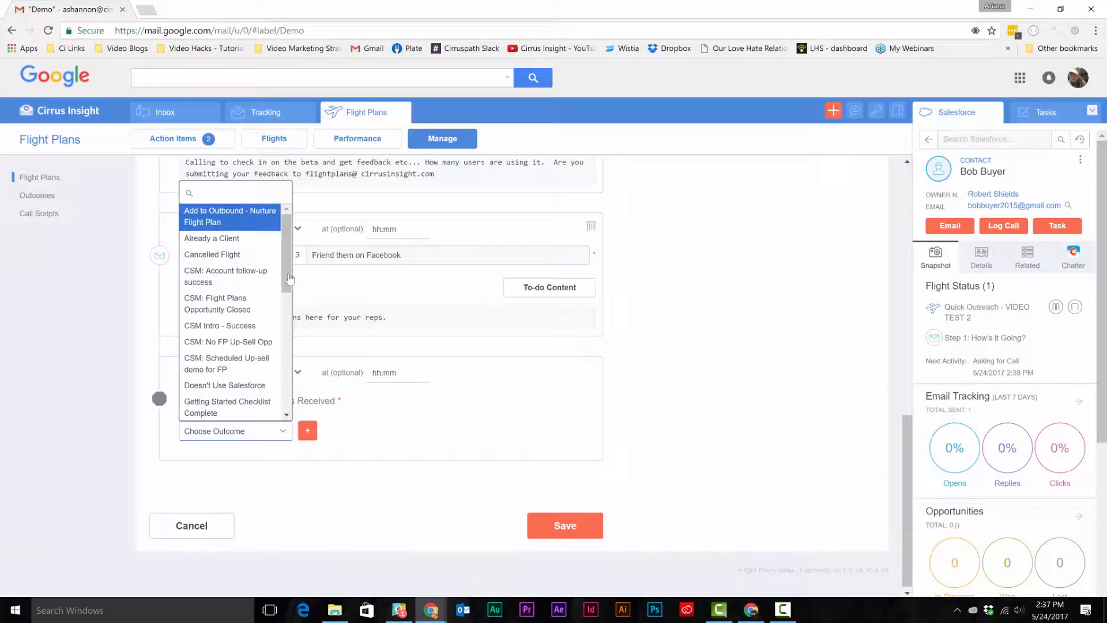
drag(290, 278, 286, 360)
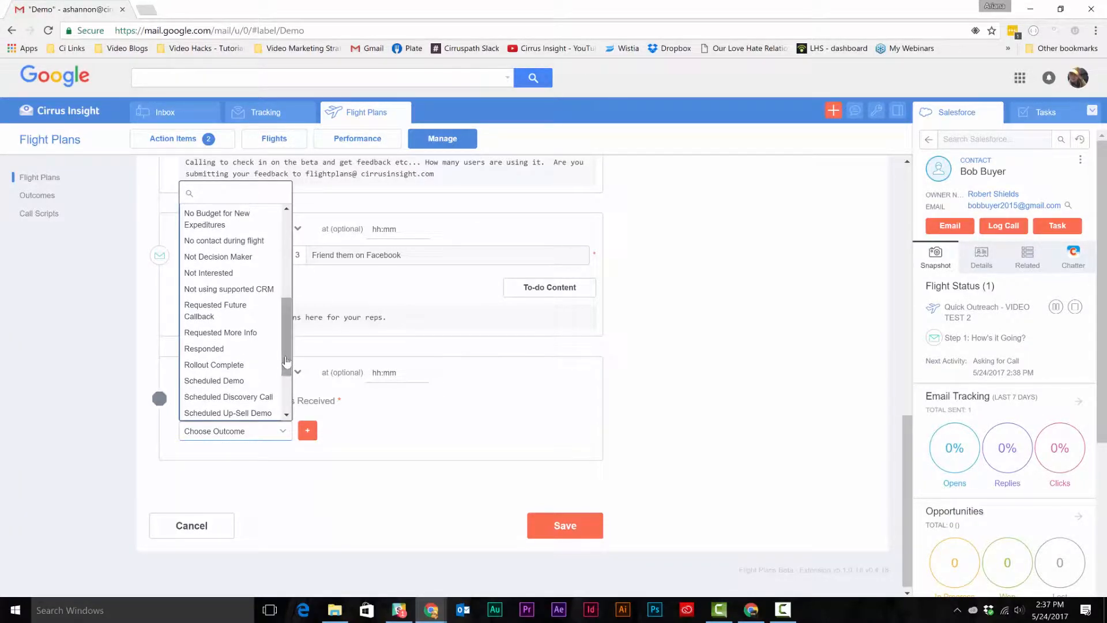
click(242, 240)
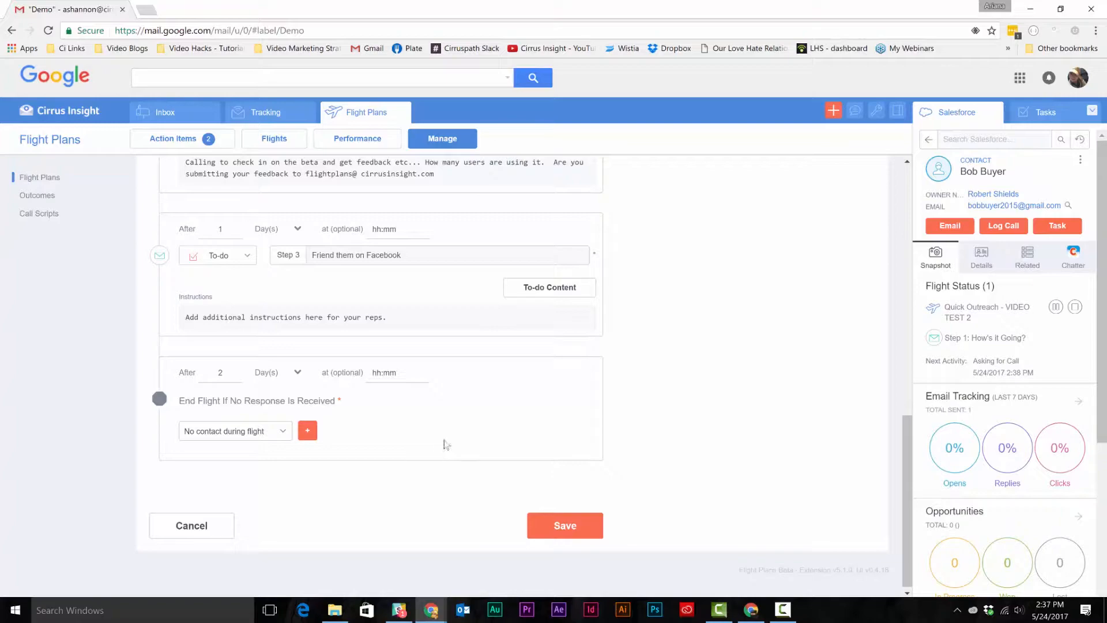
click(565, 525)
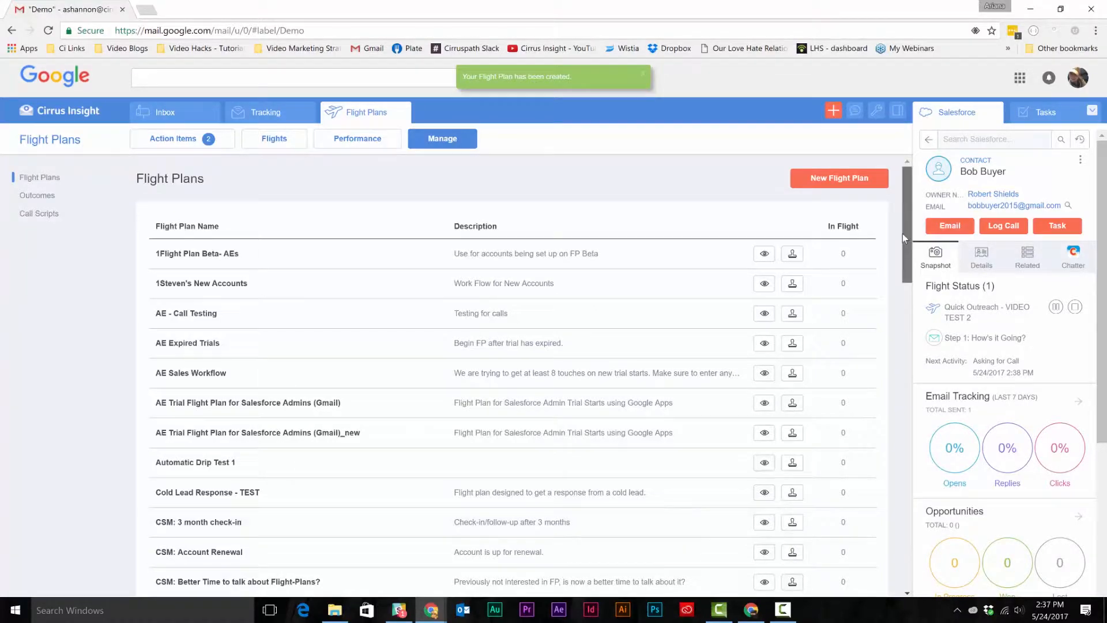
scroll(494, 304, down, 3)
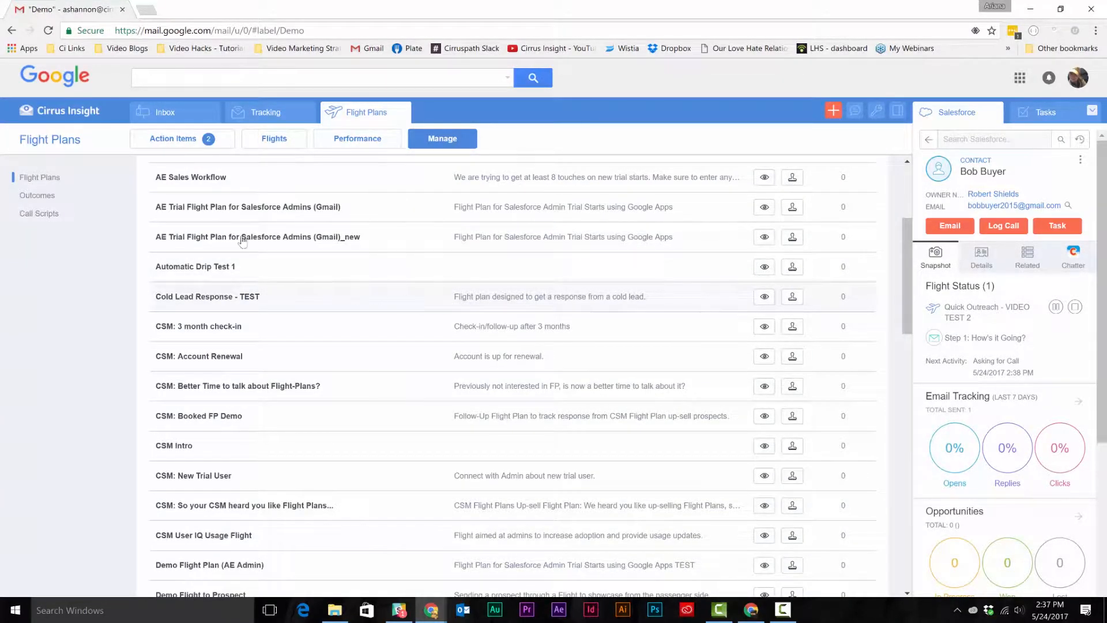
Open the first draft-ready email among the action items and replace the blank in its subject with "Buyer Co"
click(209, 142)
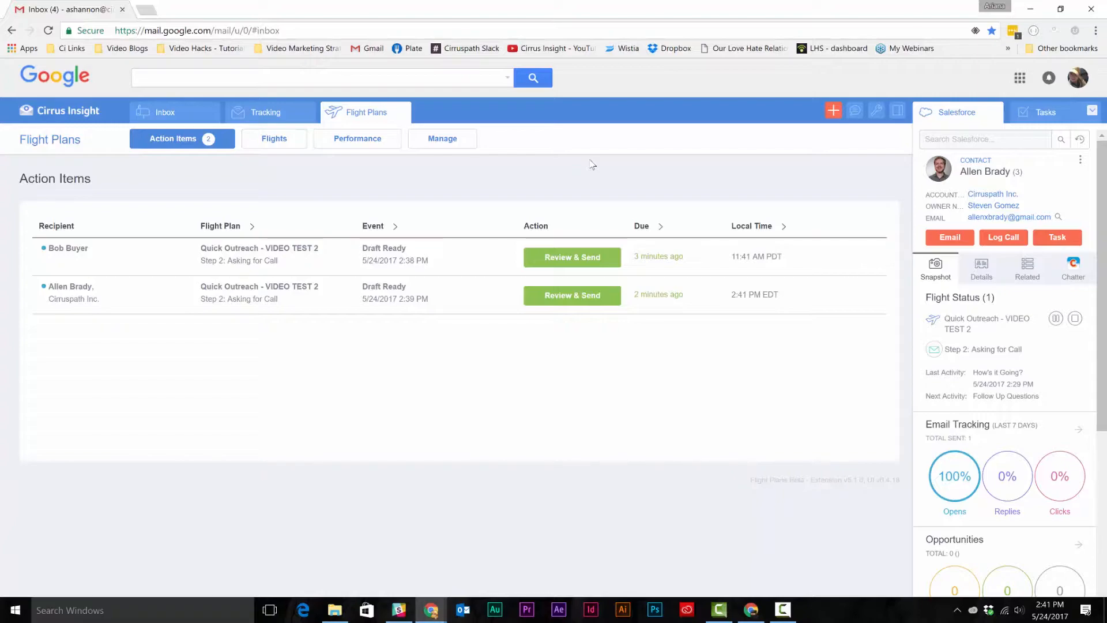
click(597, 261)
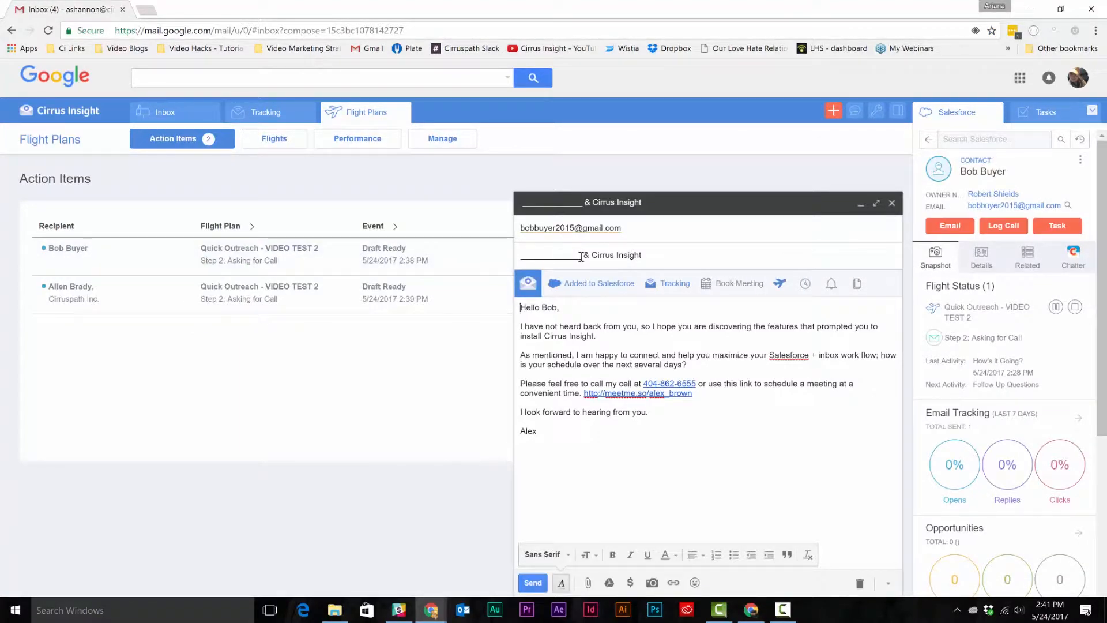
double_click(520, 254)
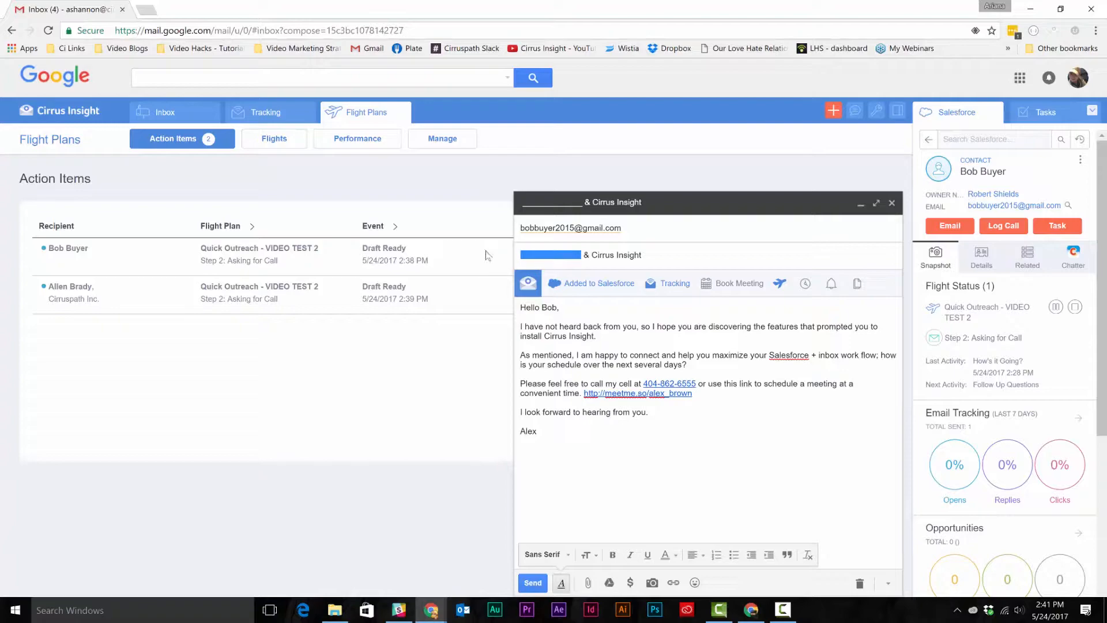
text(Buyer Co)
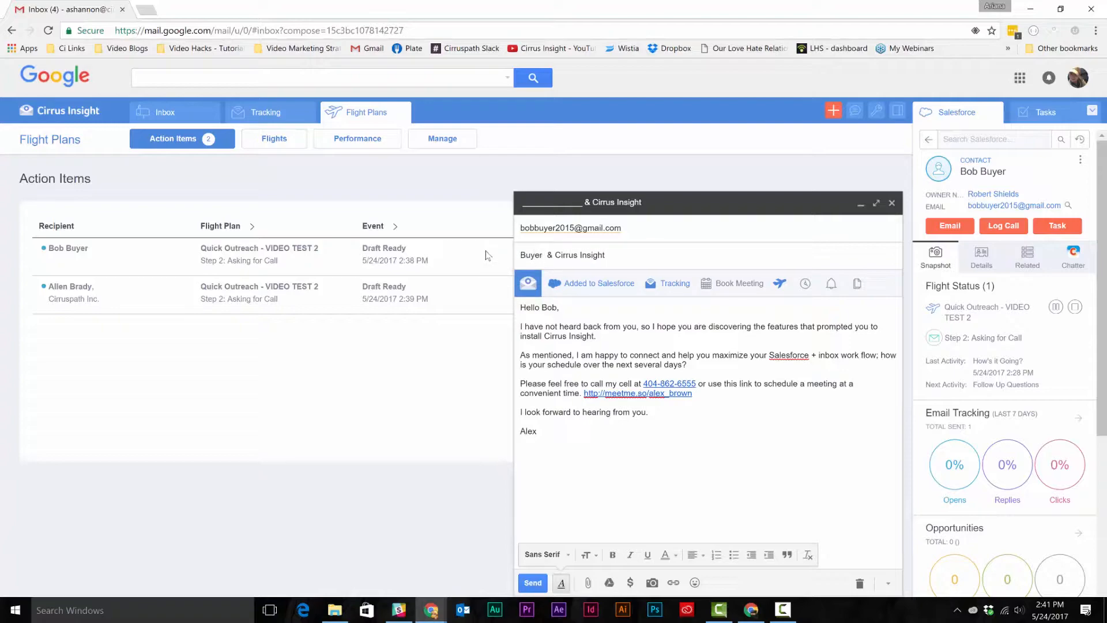
Replace the leading digits of the cell phone number in the email body to leave a seven-digit number
drag(643, 383, 675, 385)
text(555)
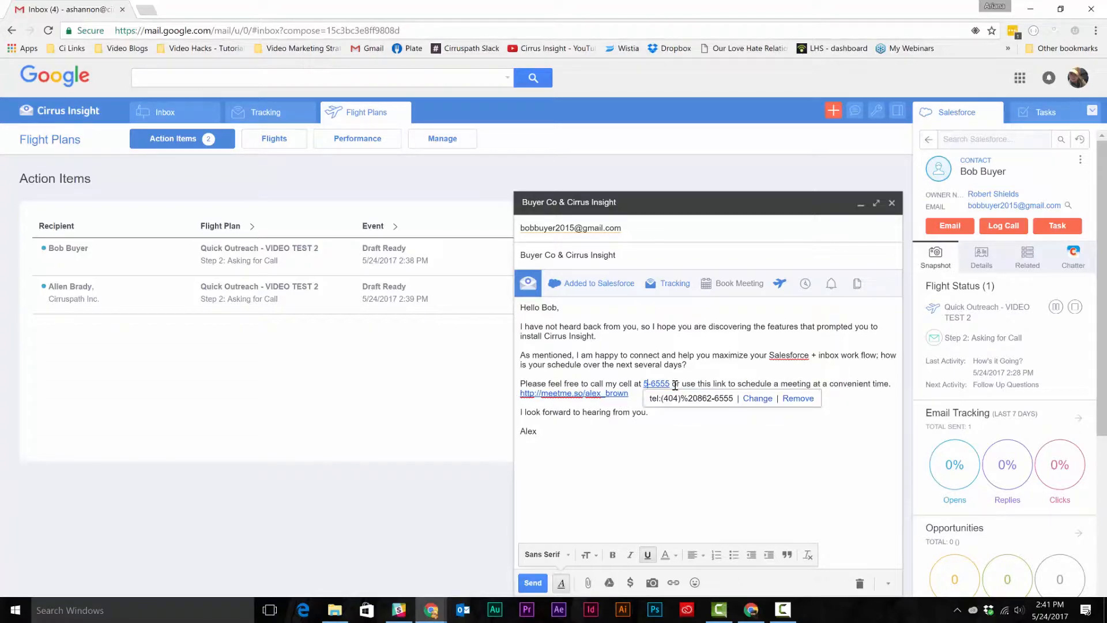
click(766, 415)
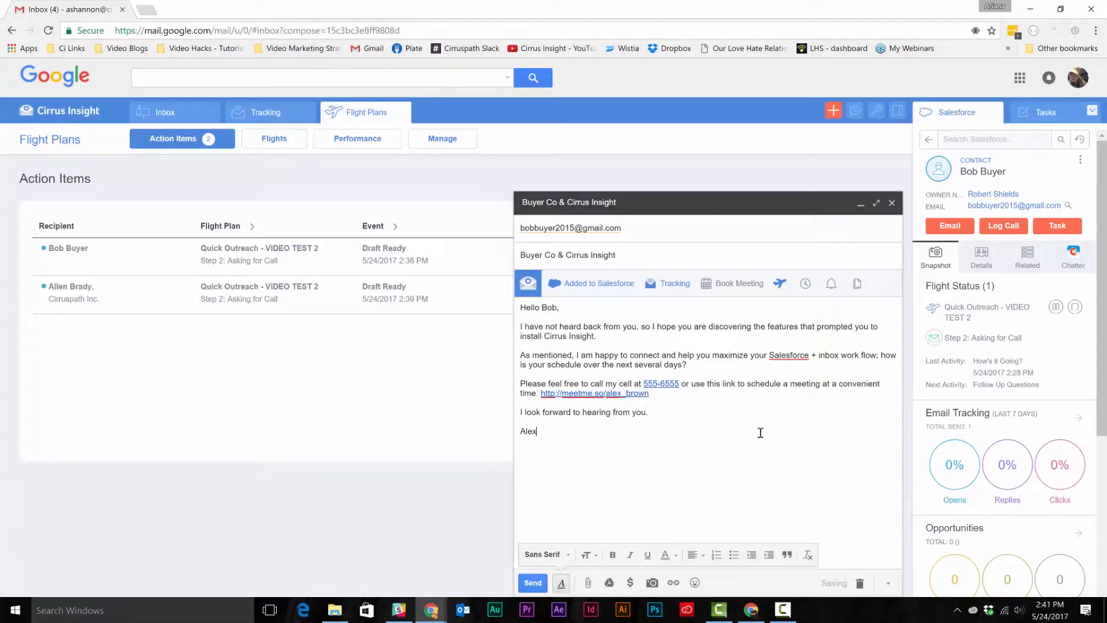
Replace the signature with the sender's own first name and send the email
drag(569, 431, 481, 417)
text(Ariana)
click(525, 591)
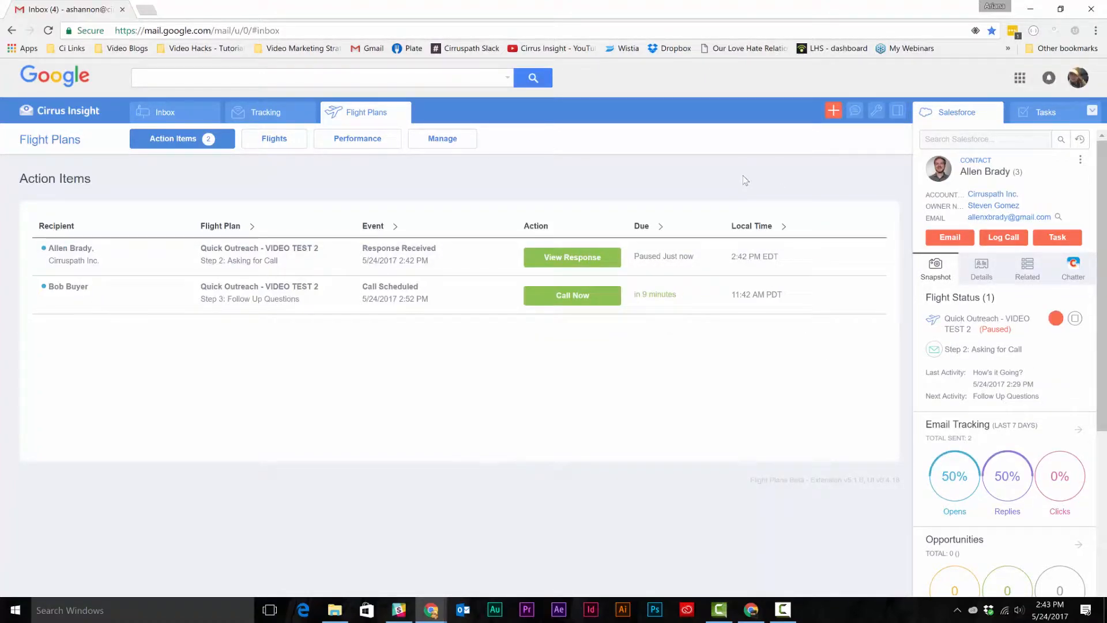
Open the received response from the action items and end its paused flight with a positive outcome
click(613, 263)
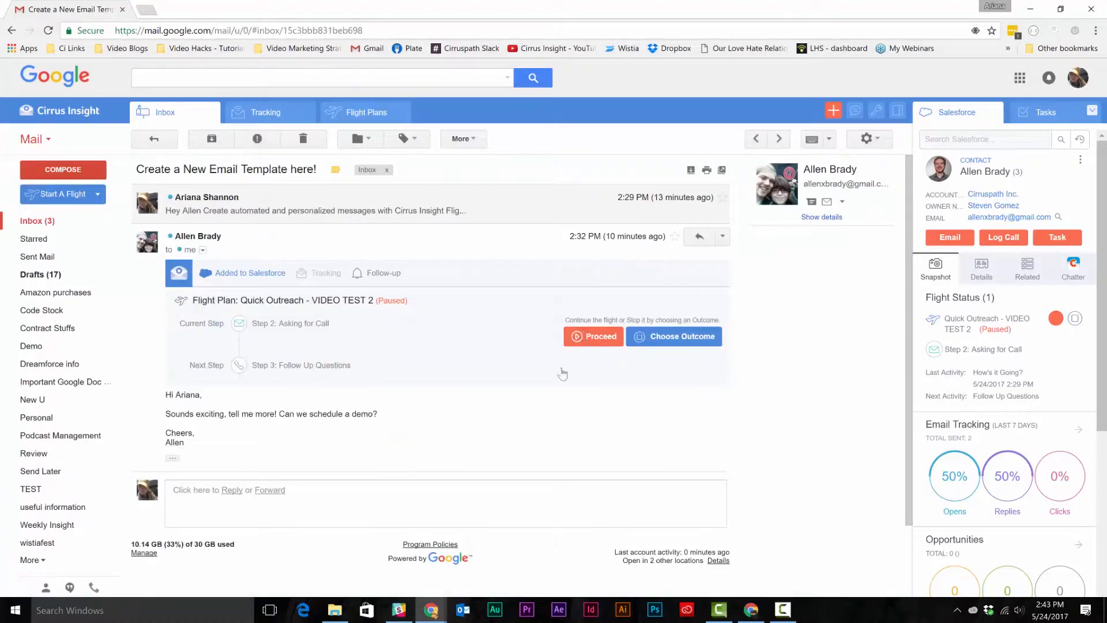
click(673, 336)
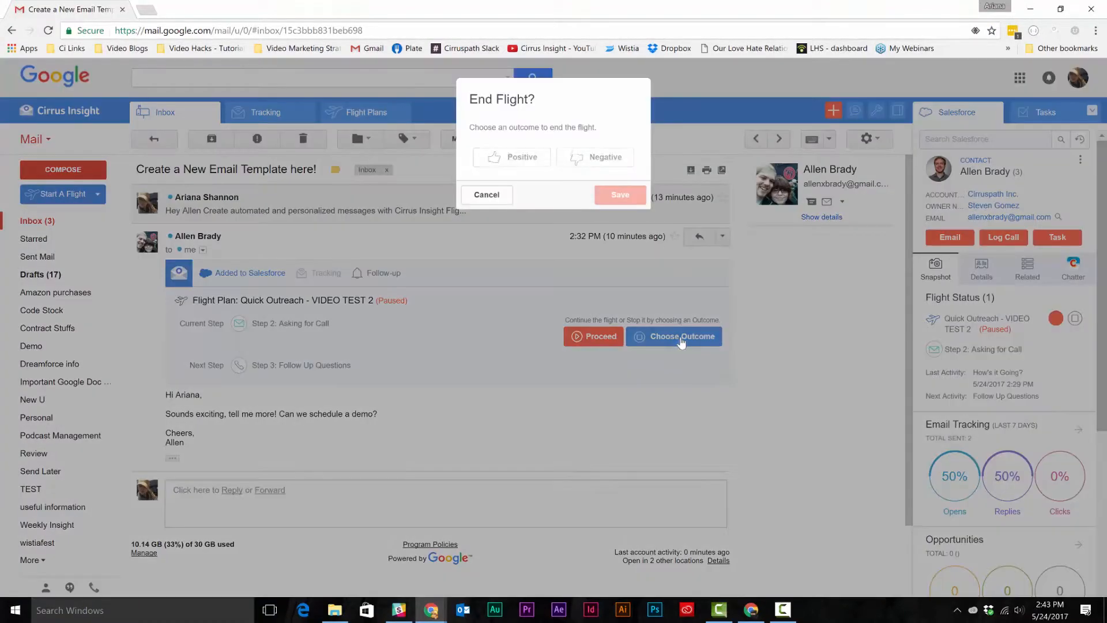
click(522, 156)
scroll(566, 299, down, 5)
click(507, 294)
click(629, 195)
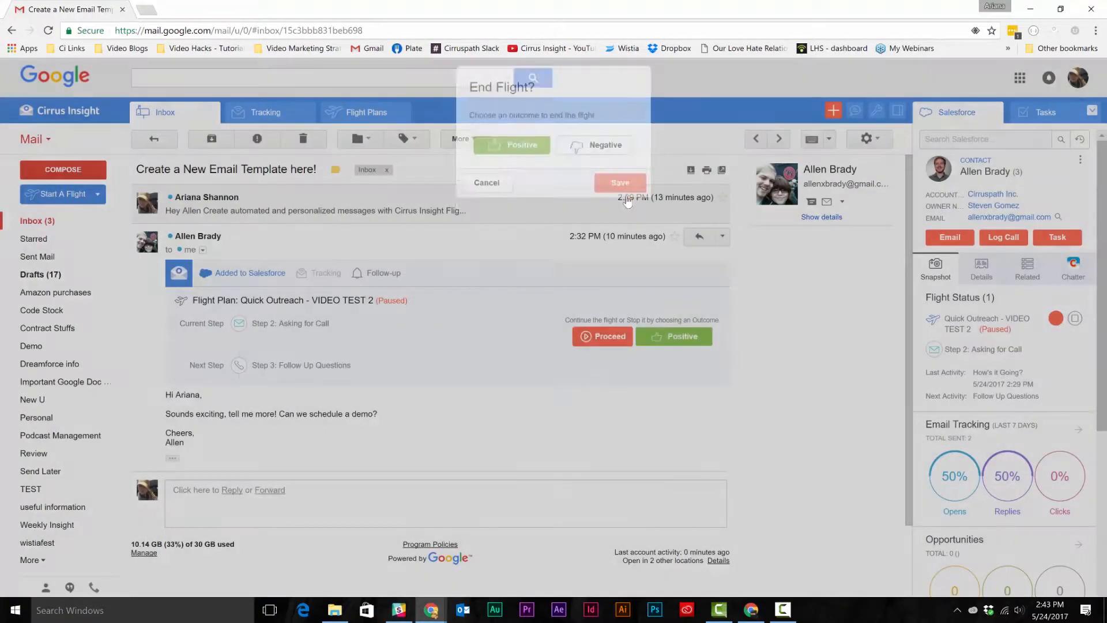
Write the reply "Sure thing! What time works best for you on my calendar?" to the received response
click(259, 490)
text(Sure )
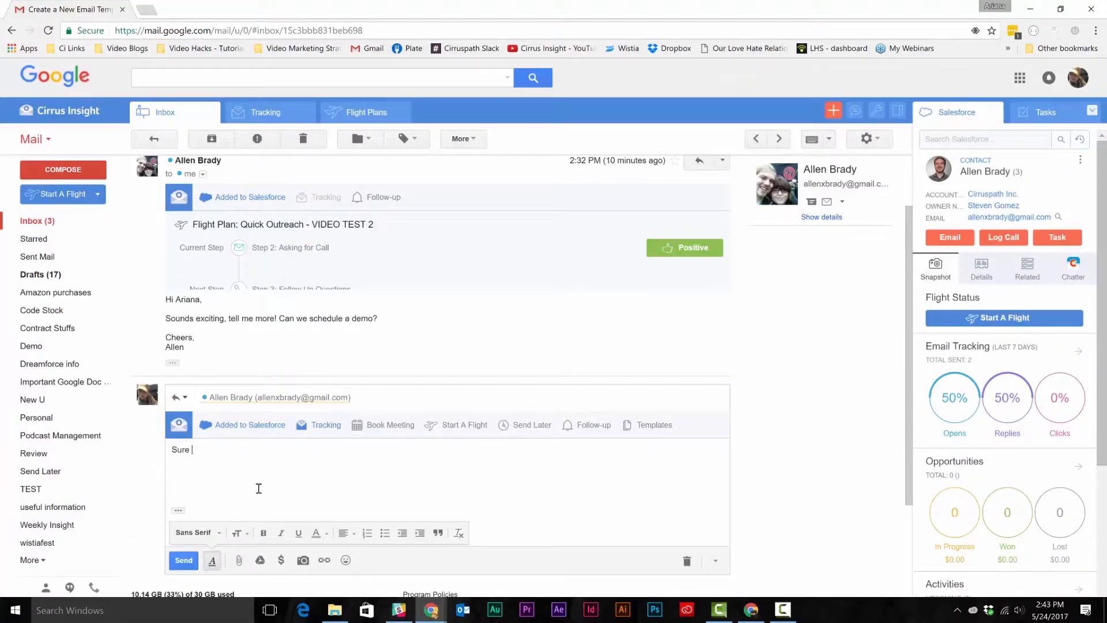
text(thing! What time works best for you on my calendar?)
Insert 30-minute meeting times on Wed 5/24 at 3:15 pm, 4:30 pm and 5:30 pm into the reply and send it
click(393, 431)
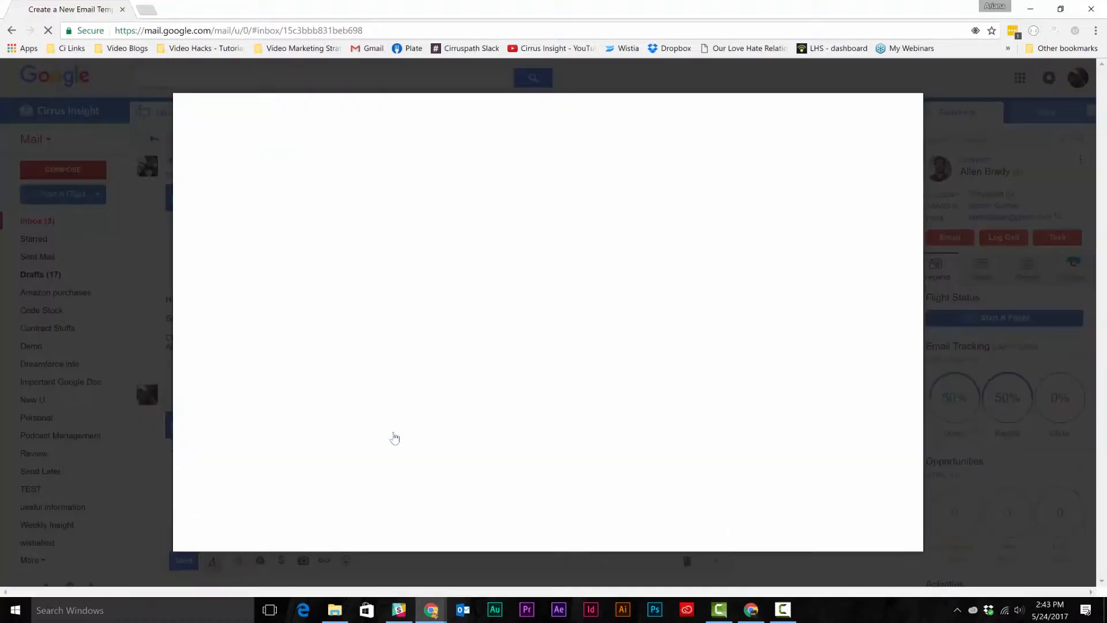
click(386, 325)
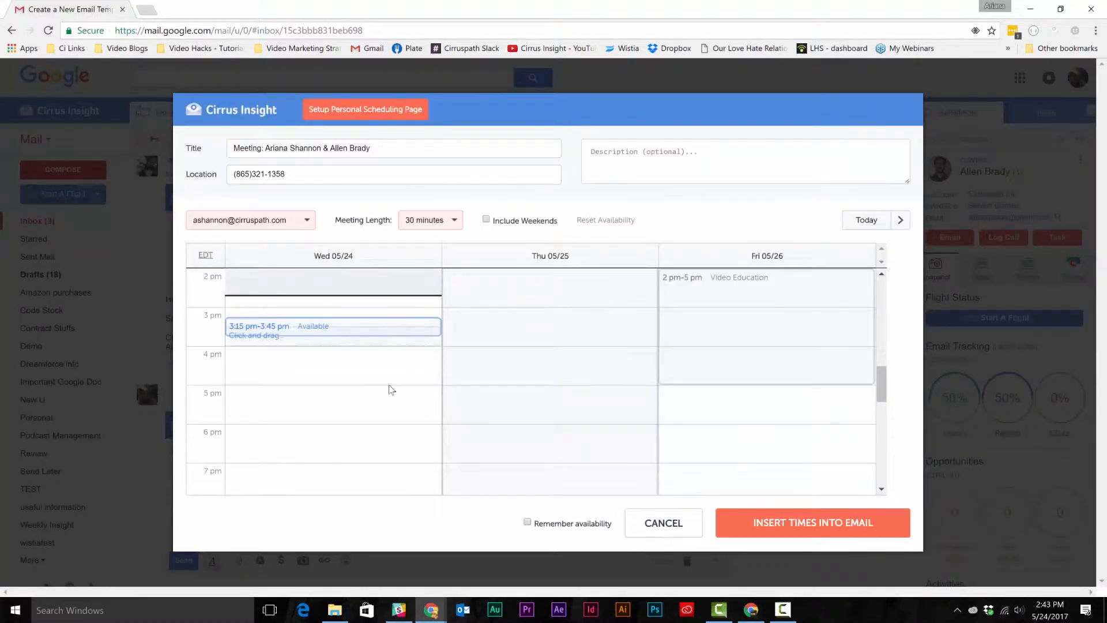
click(386, 379)
click(386, 413)
click(759, 524)
click(184, 560)
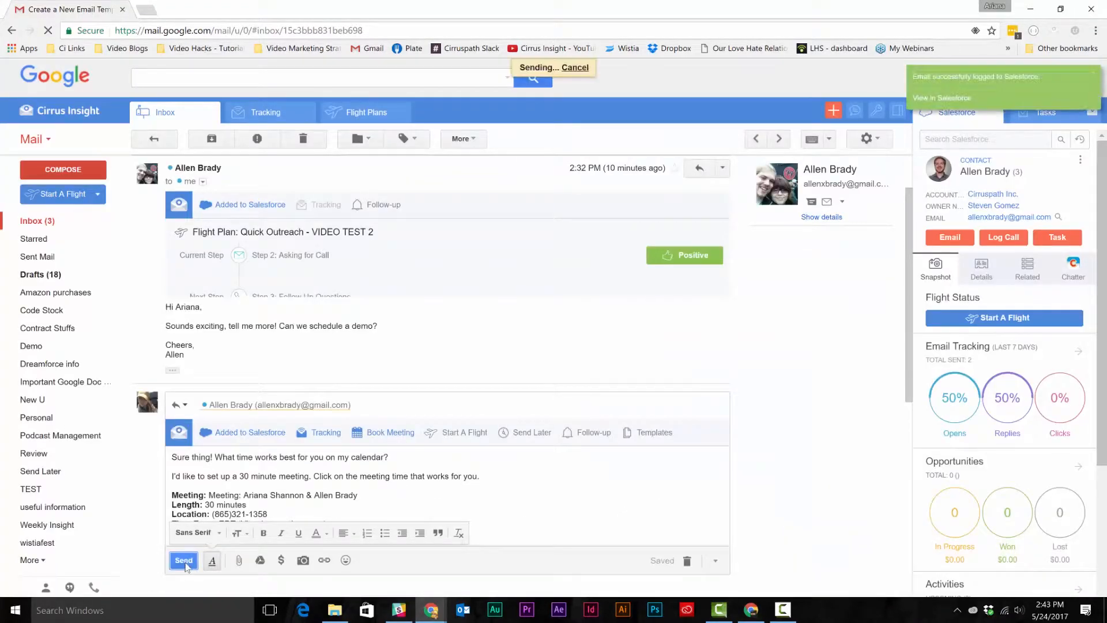
Reload the mail page and reopen the flight plan action items to refresh the list
click(369, 113)
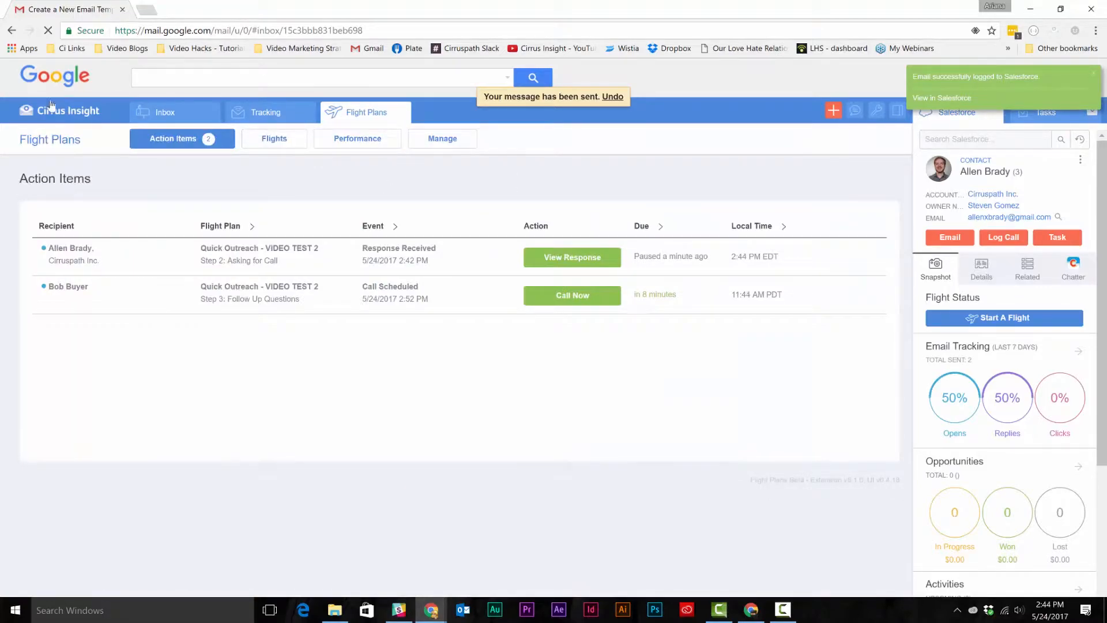
click(48, 31)
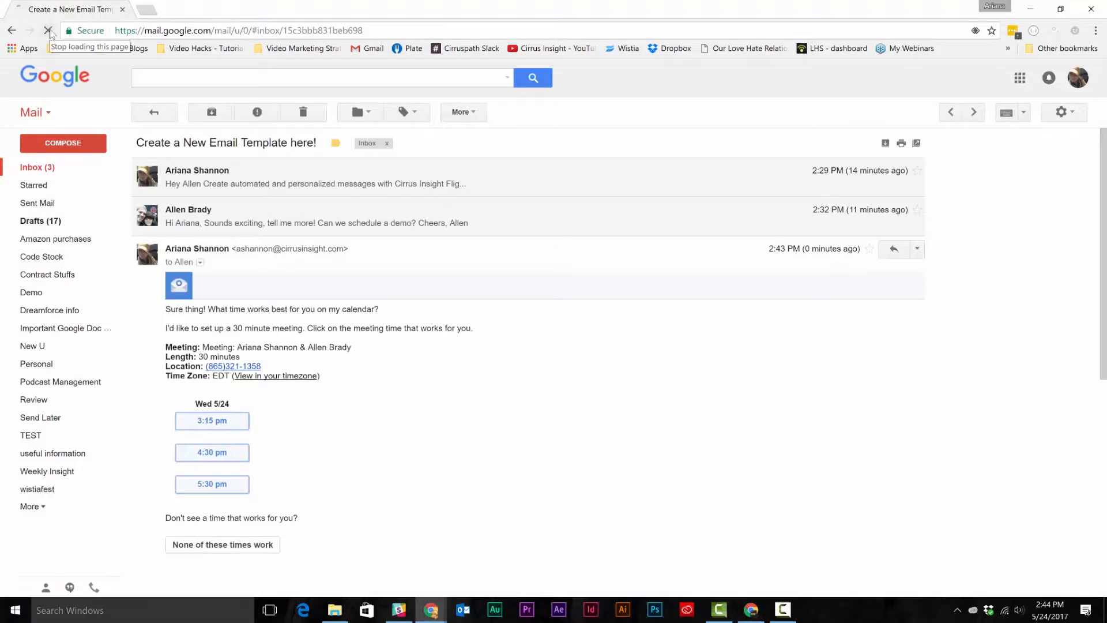
click(366, 112)
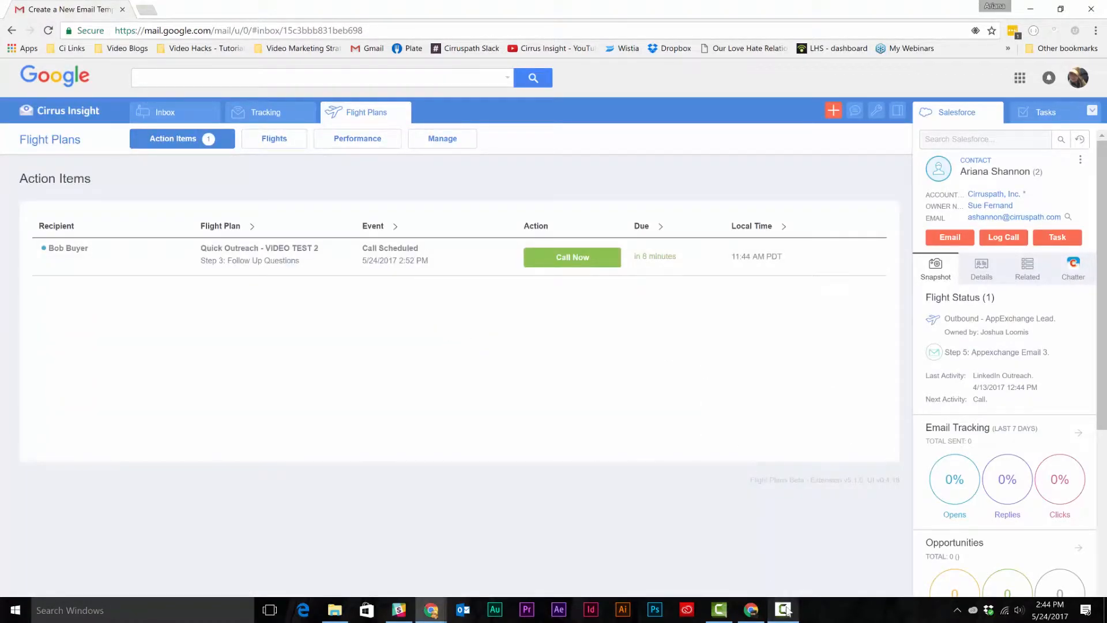
Start the scheduled Follow Up Questions call using Cirrus Insight Mobile
click(577, 256)
click(623, 207)
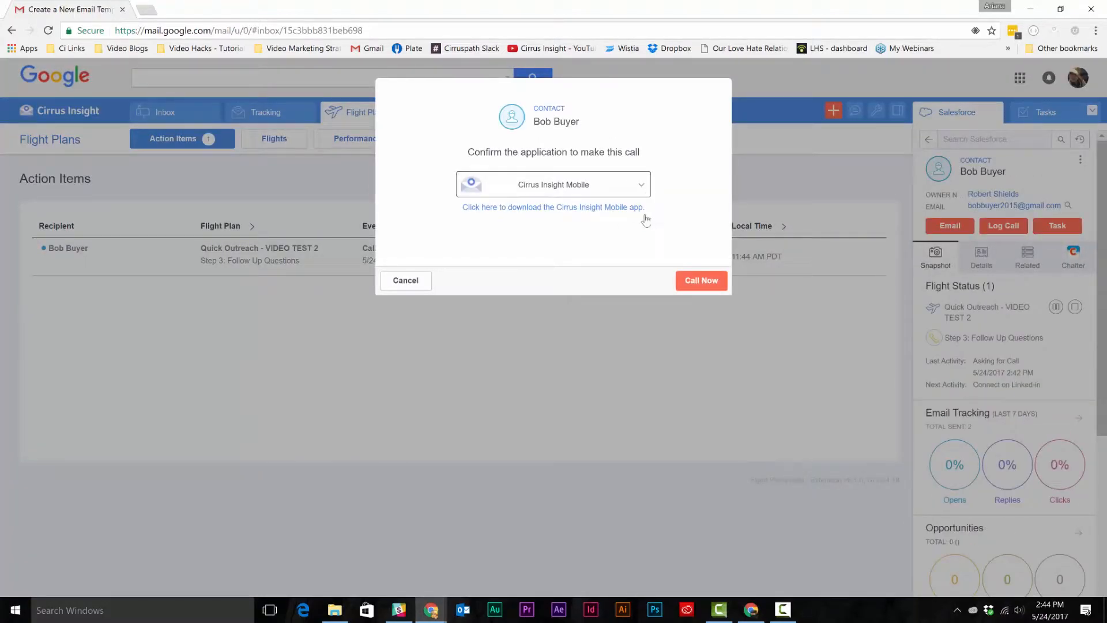
click(717, 279)
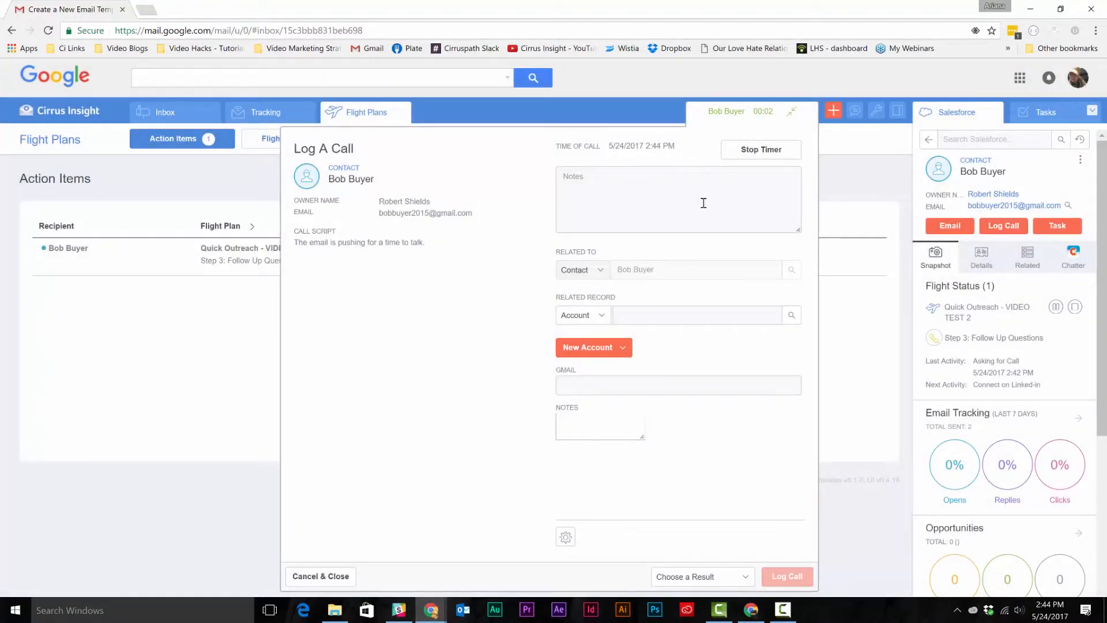
Enter the call notes "Type in notes from the call here!"
click(703, 202)
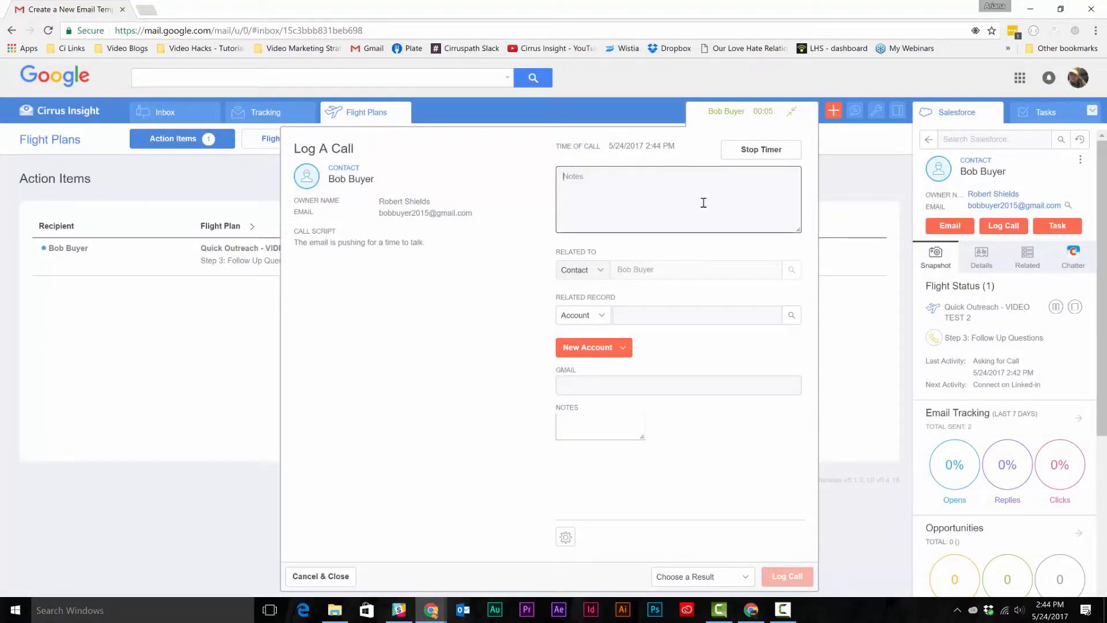
text(Type in notes for )
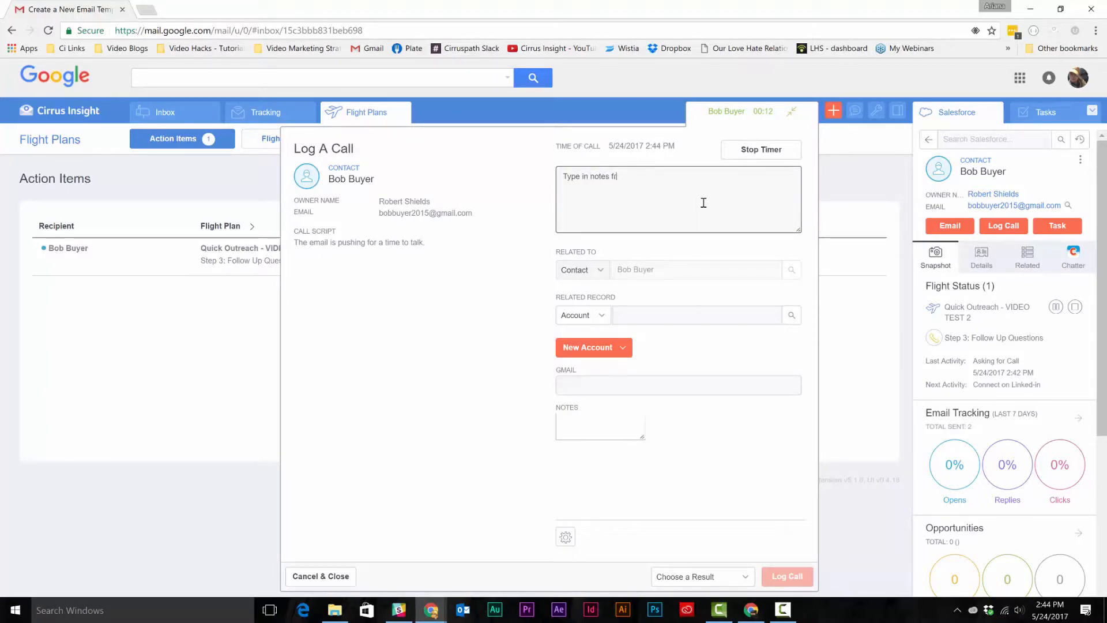
text(om the call here!)
Set the call result to Got Connected and log the call
click(752, 576)
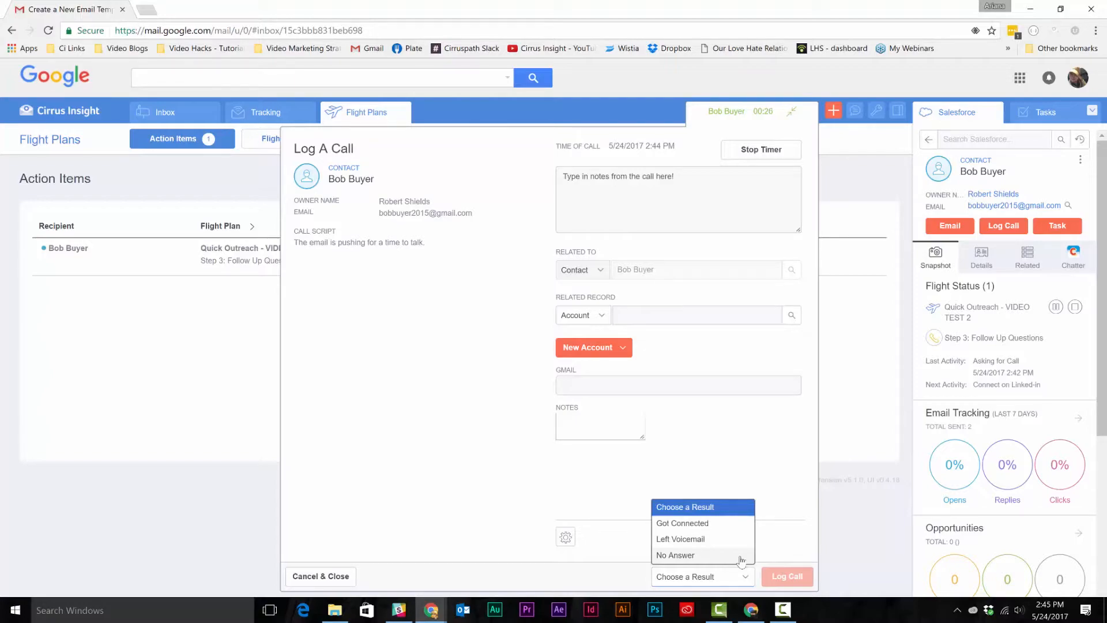
click(745, 524)
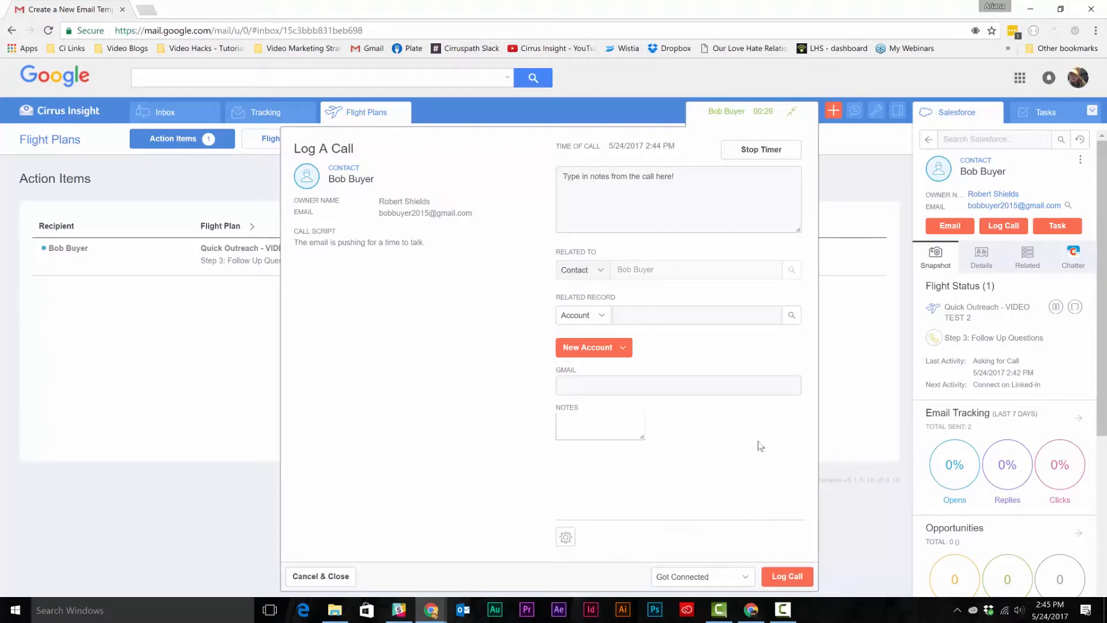
click(788, 577)
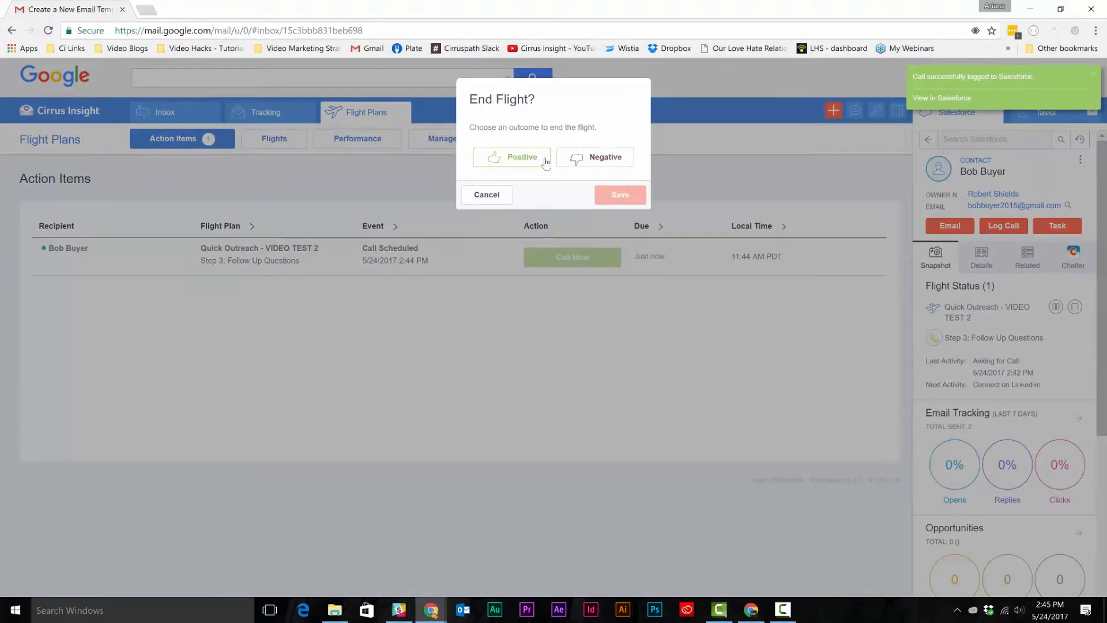
End the contact's flight with the positive outcome Trial Has been Installed and save it
click(545, 162)
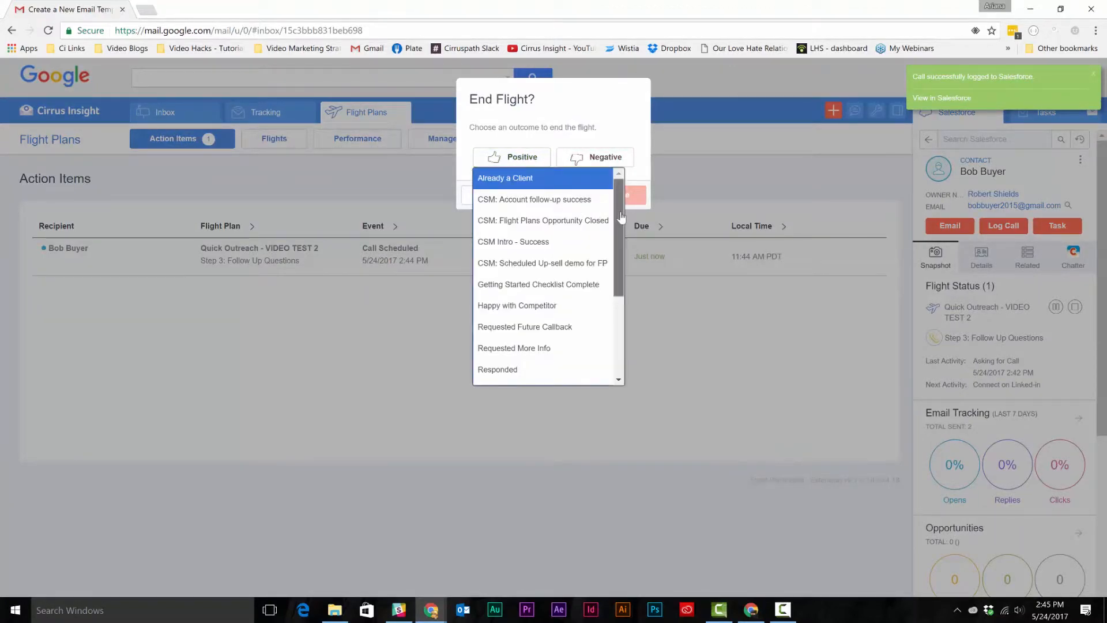
drag(621, 240, 621, 317)
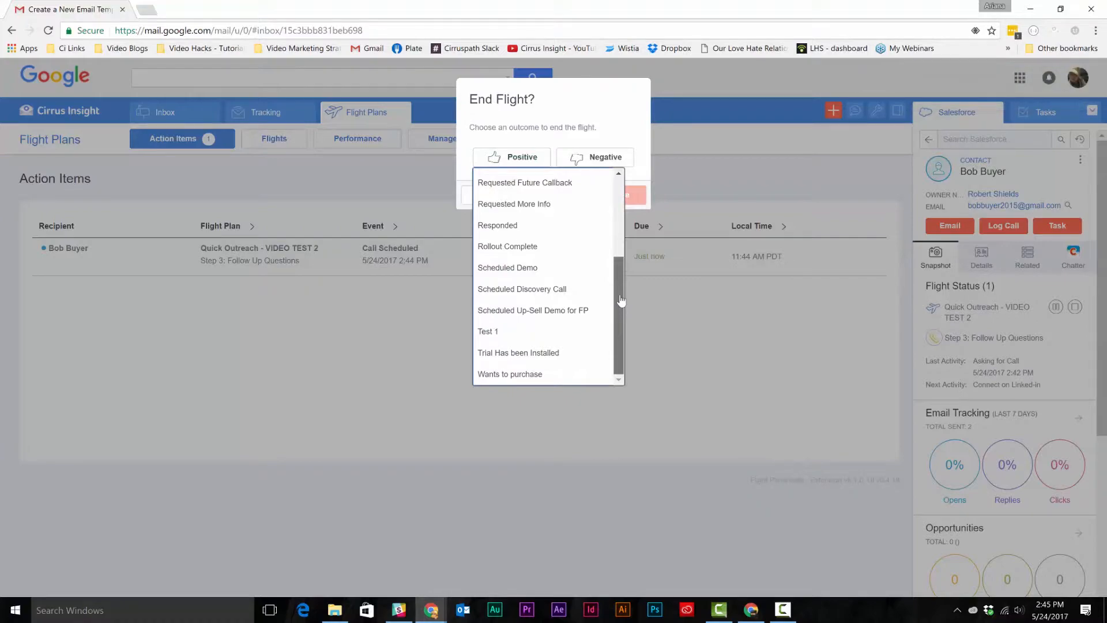
click(549, 353)
click(615, 196)
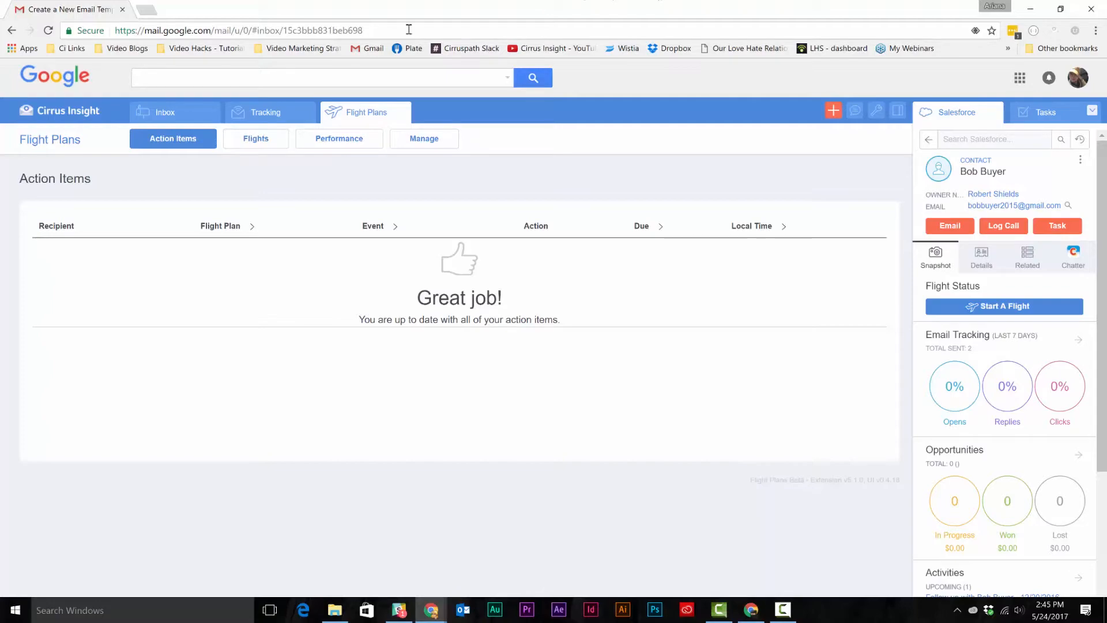
Open the Flights overview, check the available date ranges, and review the team's flight activity and the results per flight plan
click(285, 143)
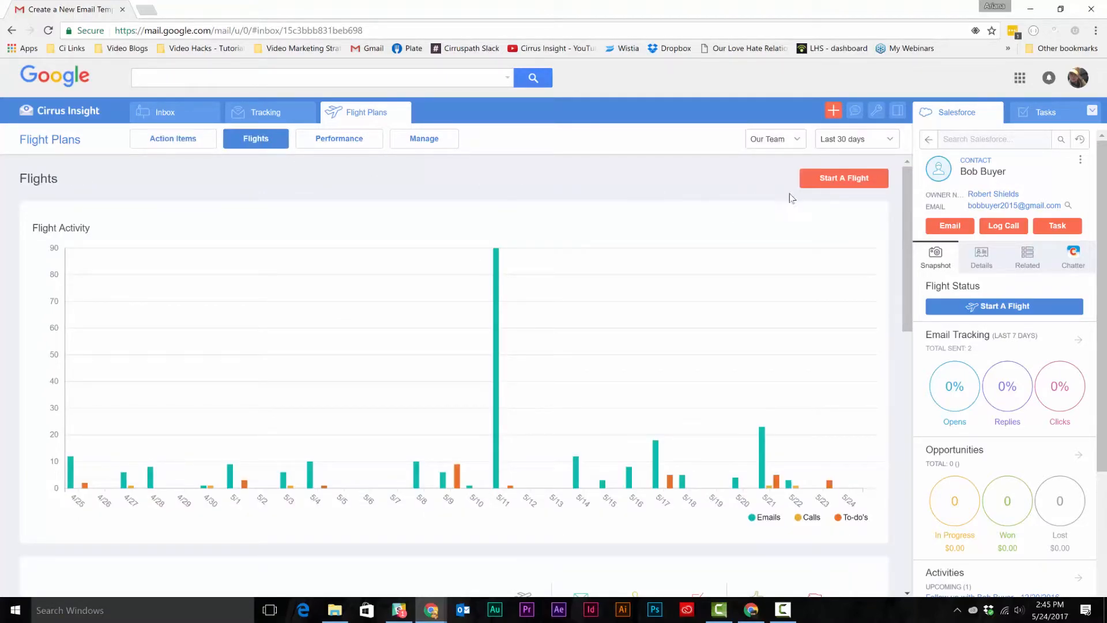
click(860, 148)
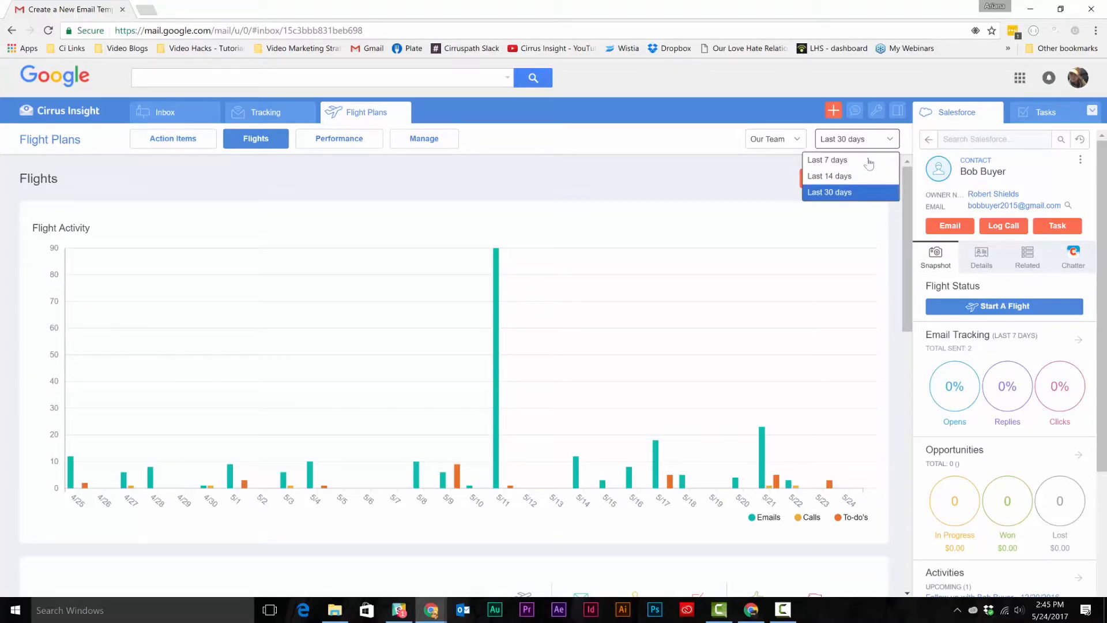
click(752, 166)
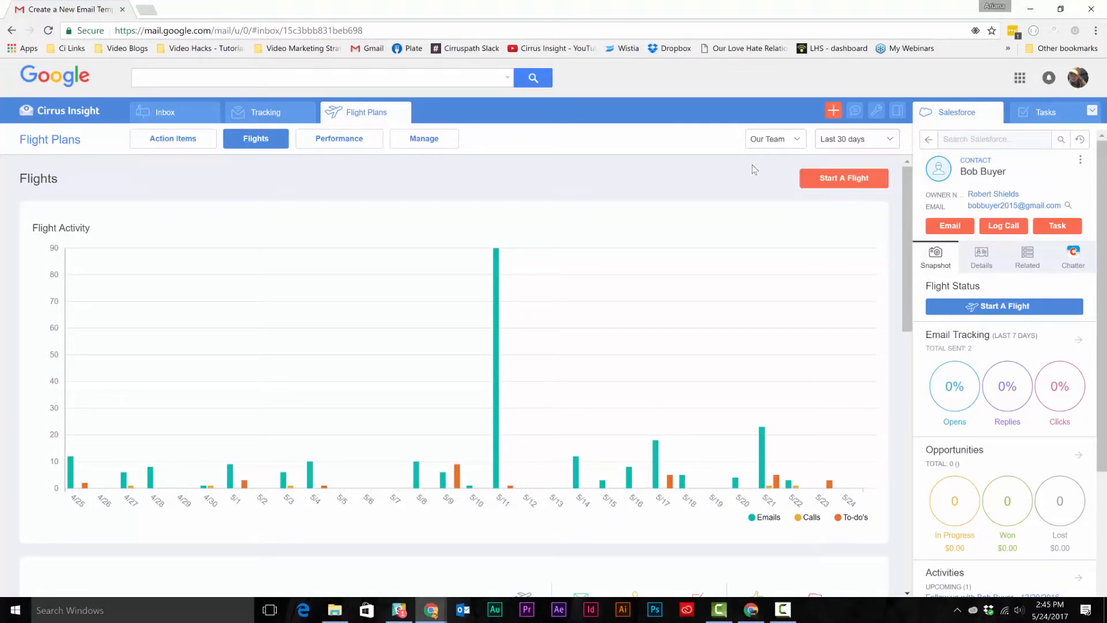
drag(905, 184, 902, 333)
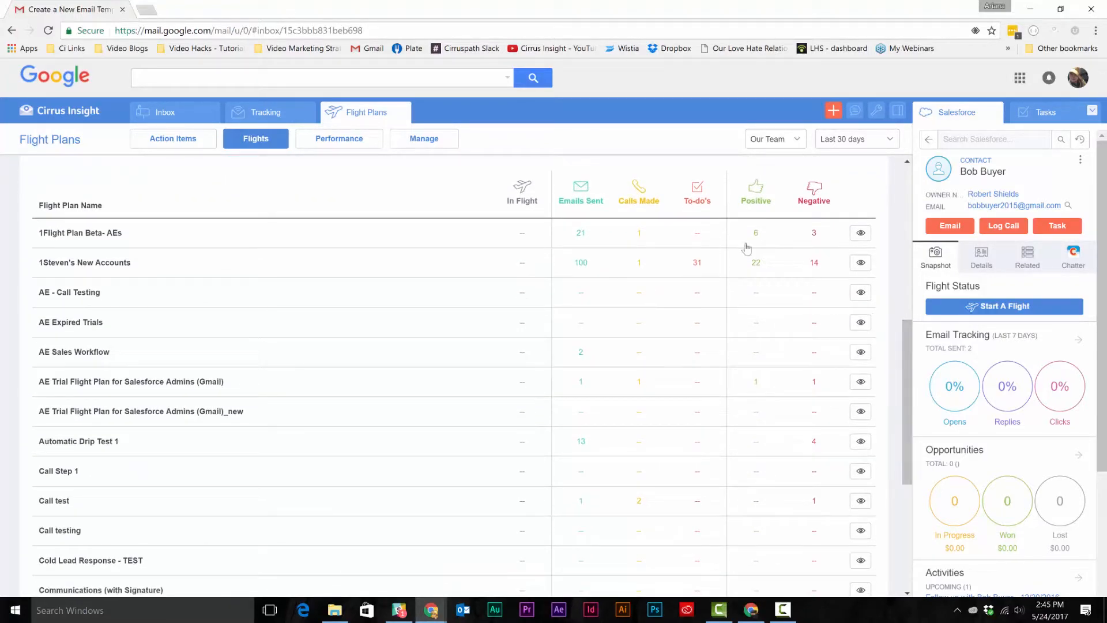
Open the New Accounts flight plan and view its total activities, positive outcomes and negative outcomes individually on the Outbound Momentum chart
click(335, 258)
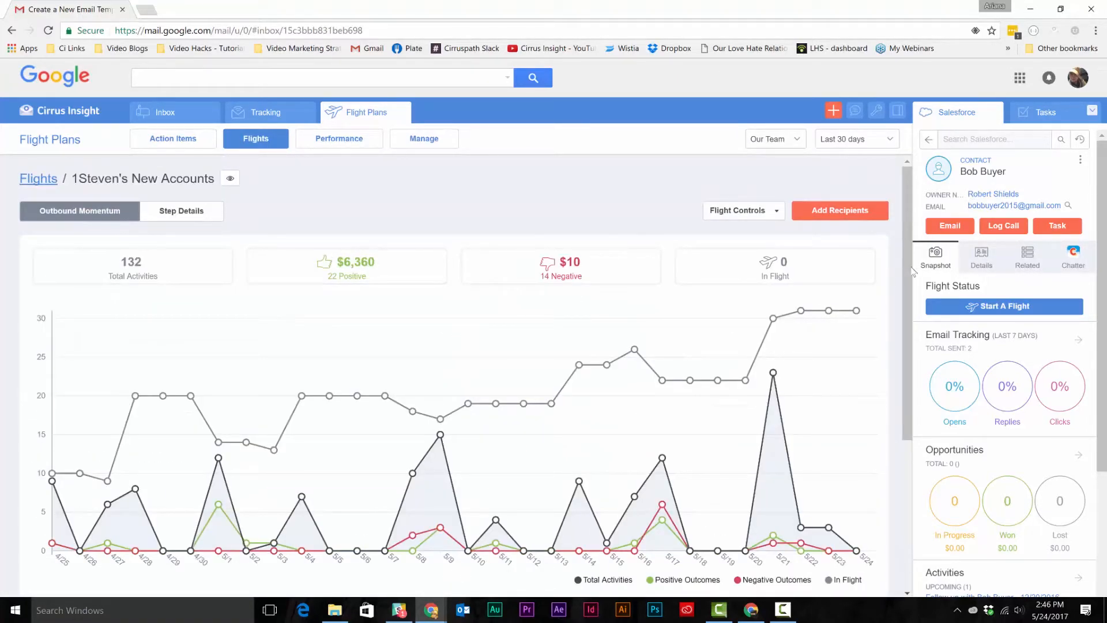
drag(910, 279, 909, 297)
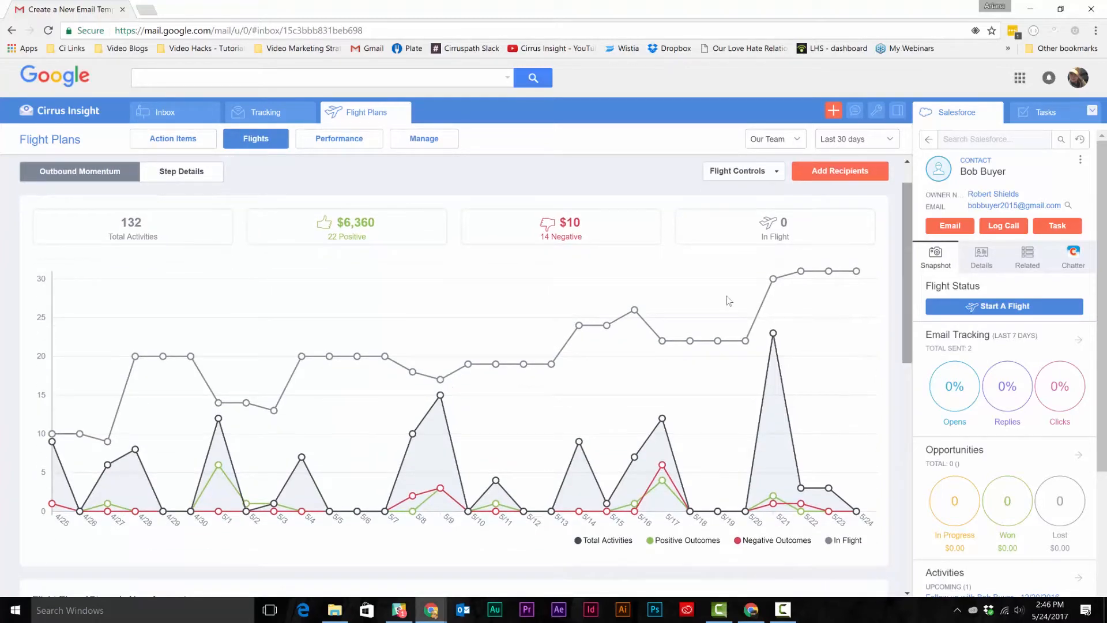
click(151, 232)
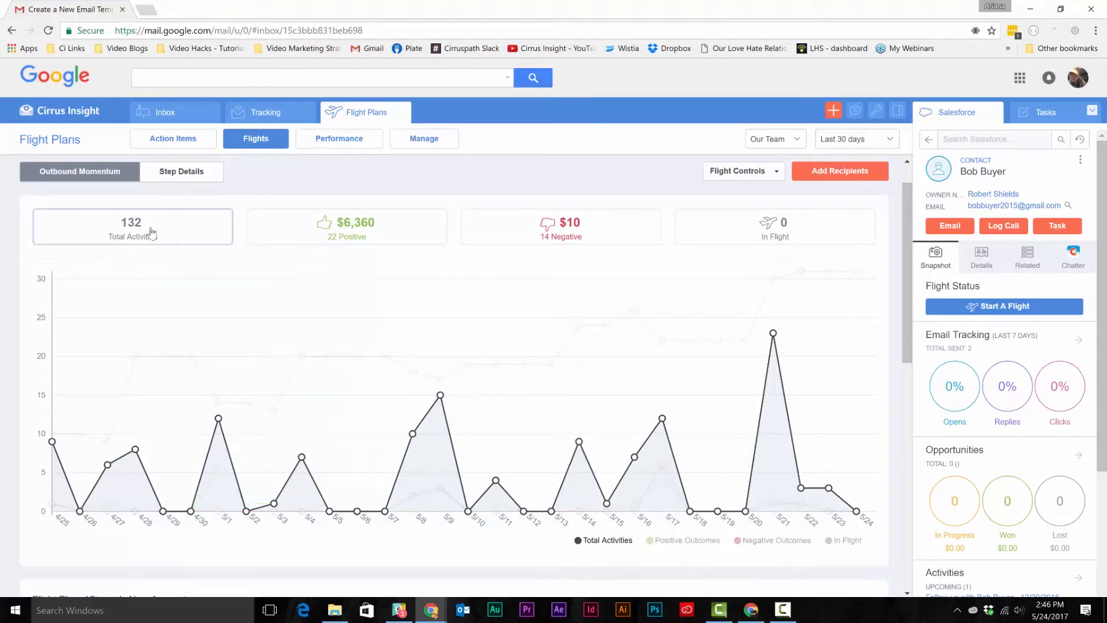
click(329, 236)
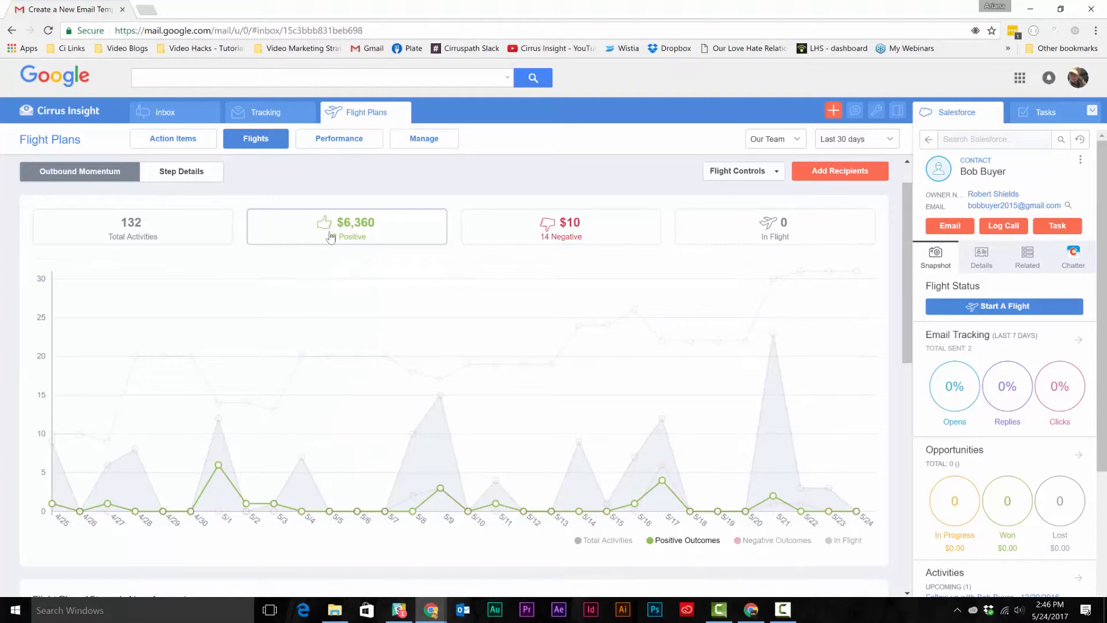
click(542, 244)
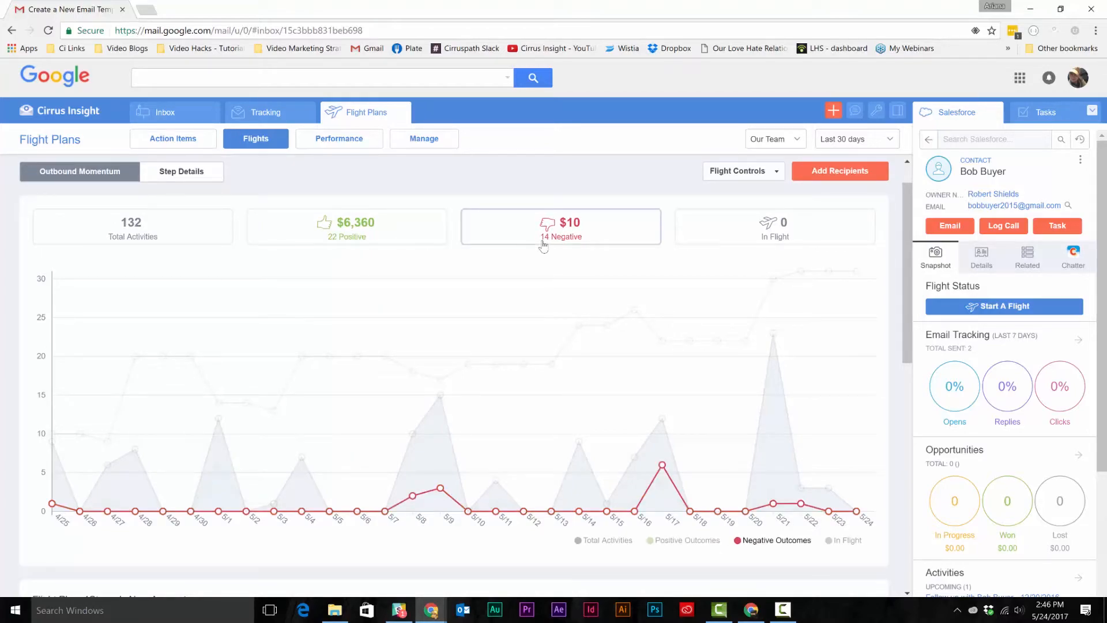
Show the flight plan's Step Details and examine the outcomes per step and the people in flight for Step 1
click(191, 182)
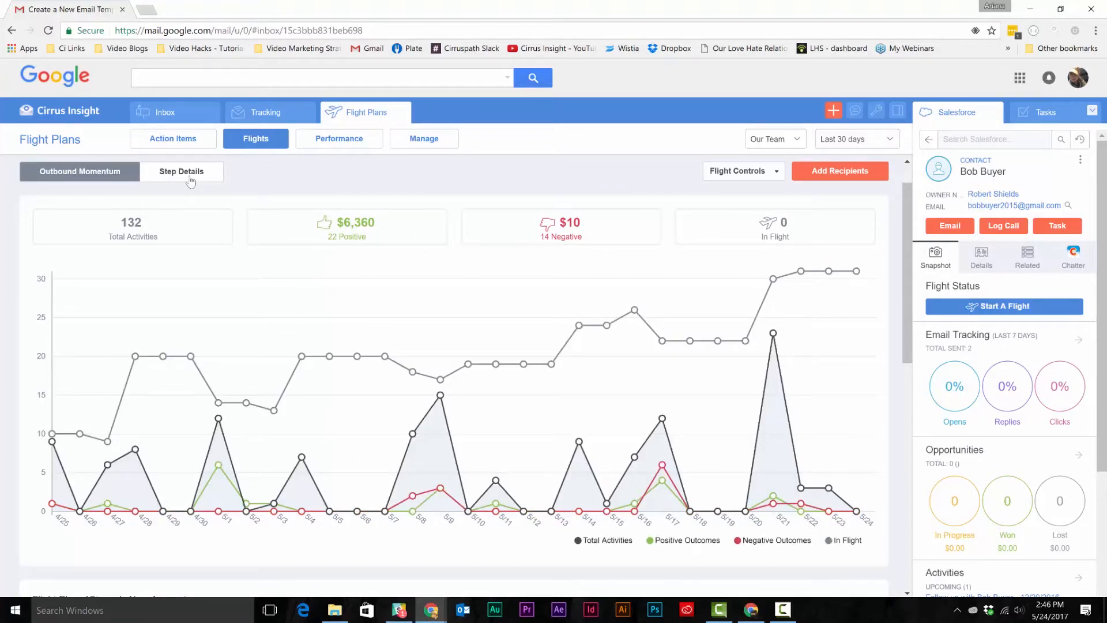
click(190, 182)
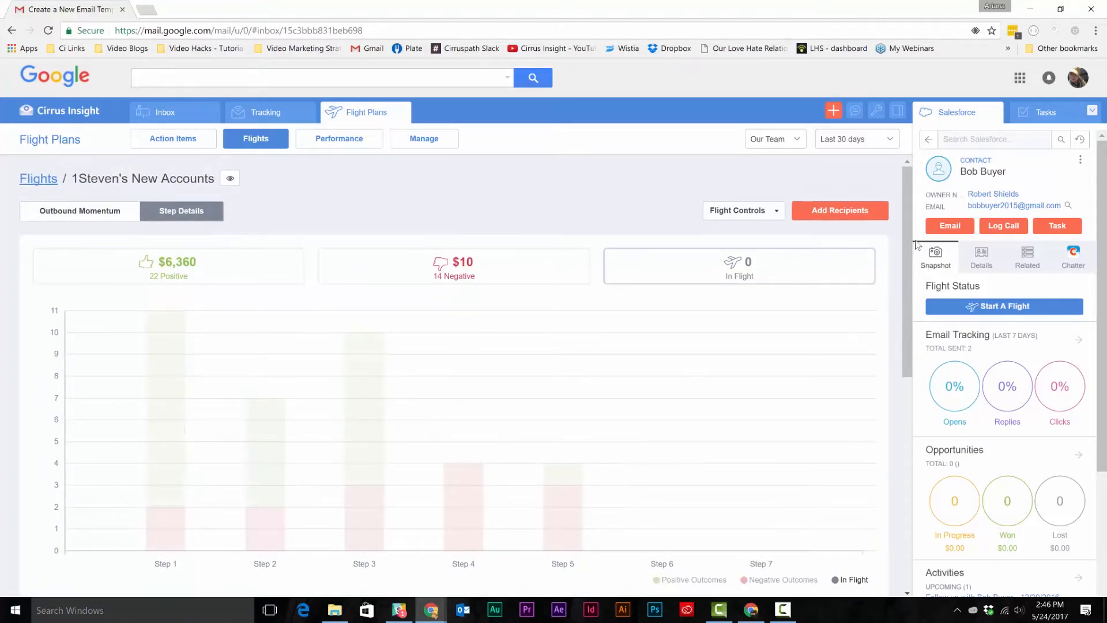
scroll(906, 250, down, 1)
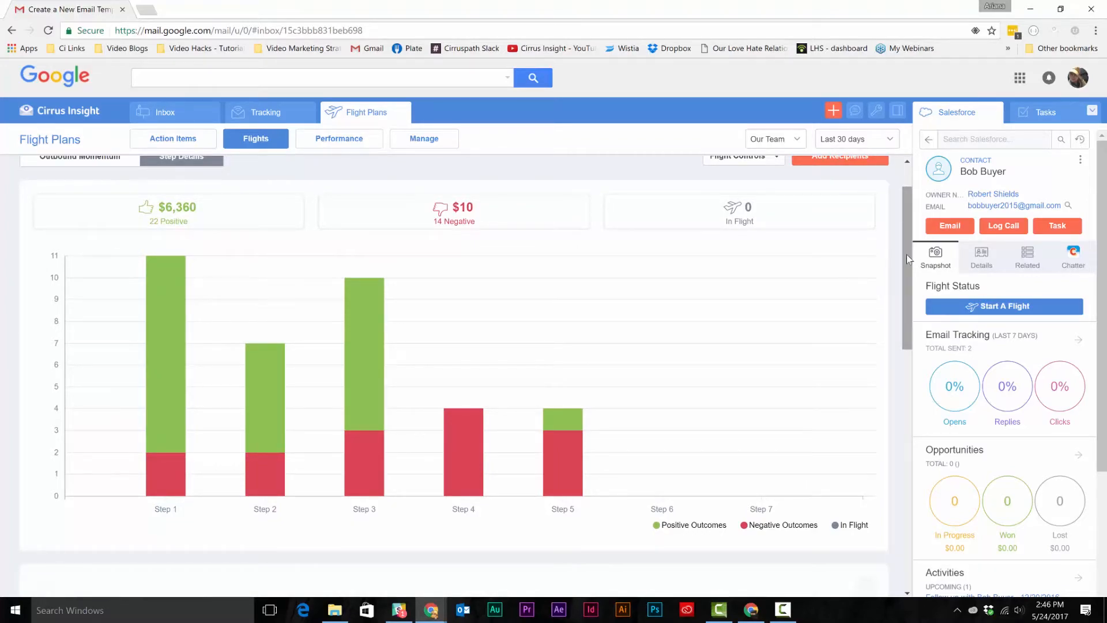
mouse_move(358, 317)
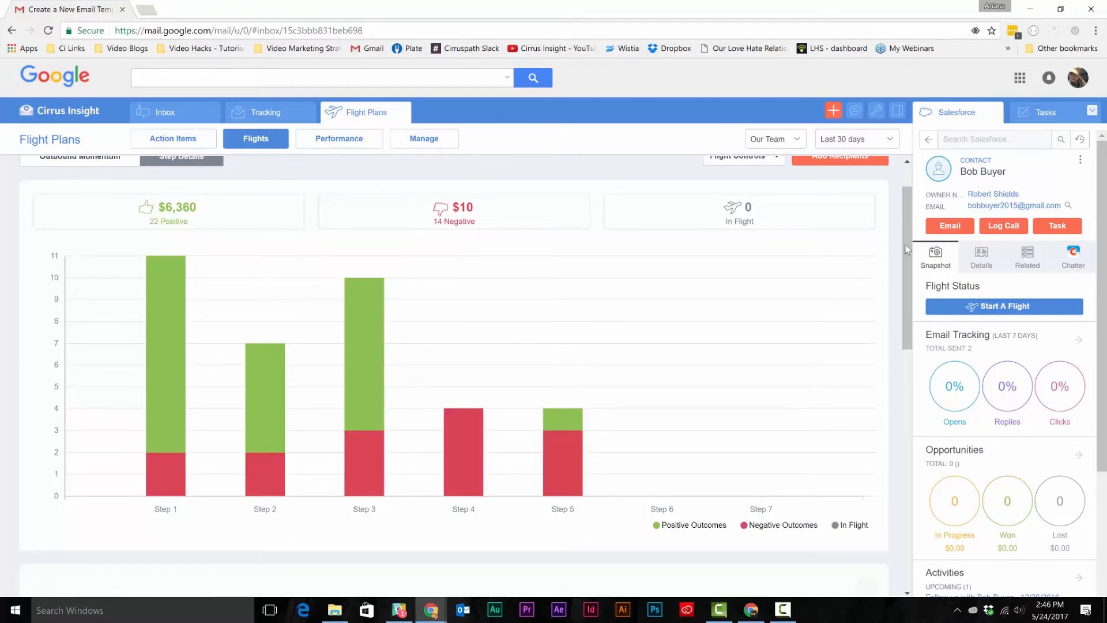
drag(905, 246, 909, 419)
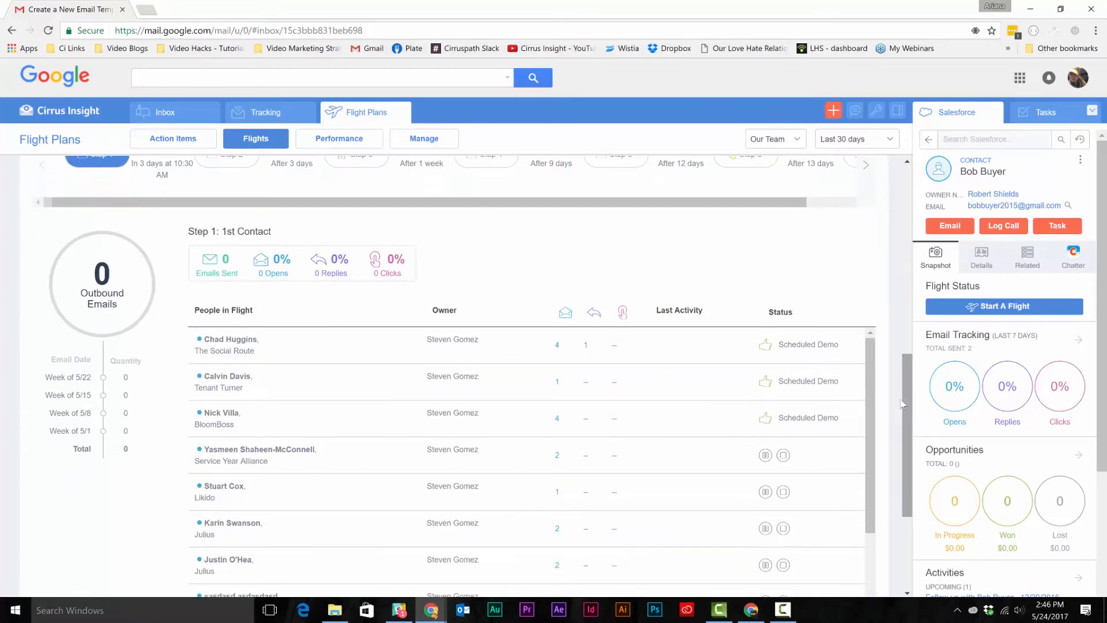